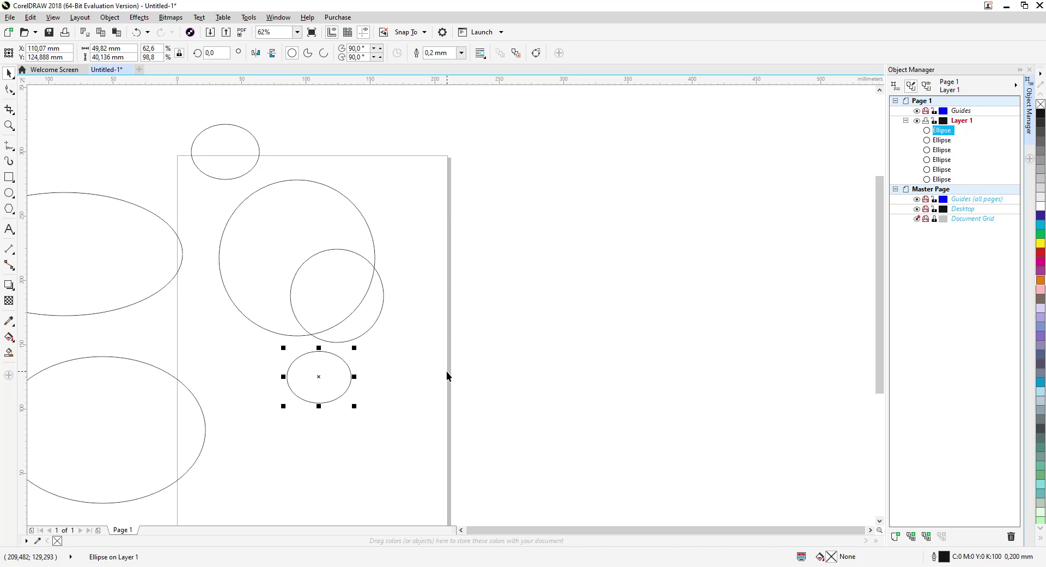
# - Move the small ellipse to about X 53 mm, Y 132 mm and add the artistic text "YAZI" to its right
pyautogui.scroll(2, 325, 353)
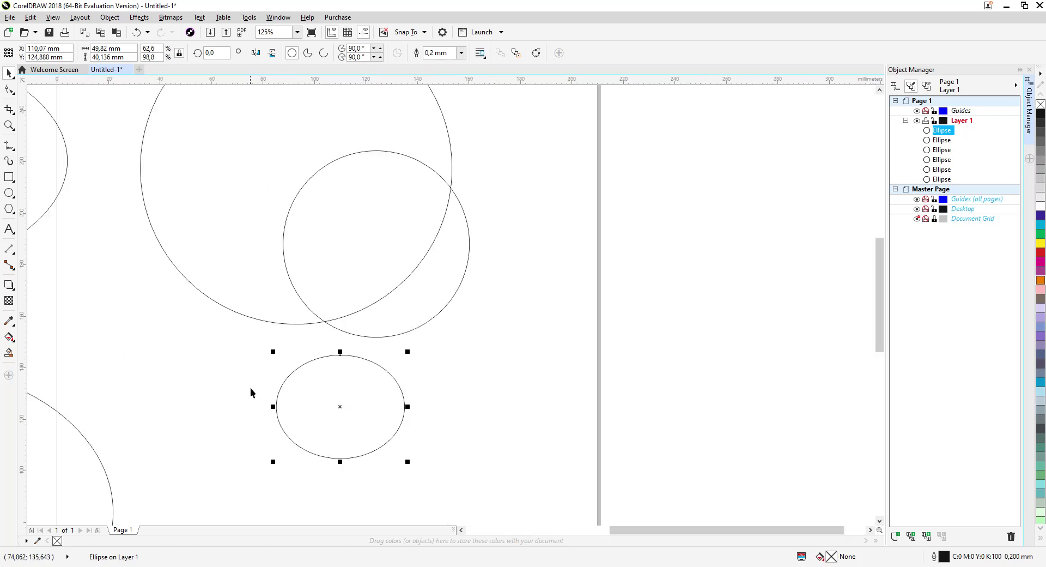
pyautogui.moveTo(332, 405); pyautogui.dragTo(186, 387)
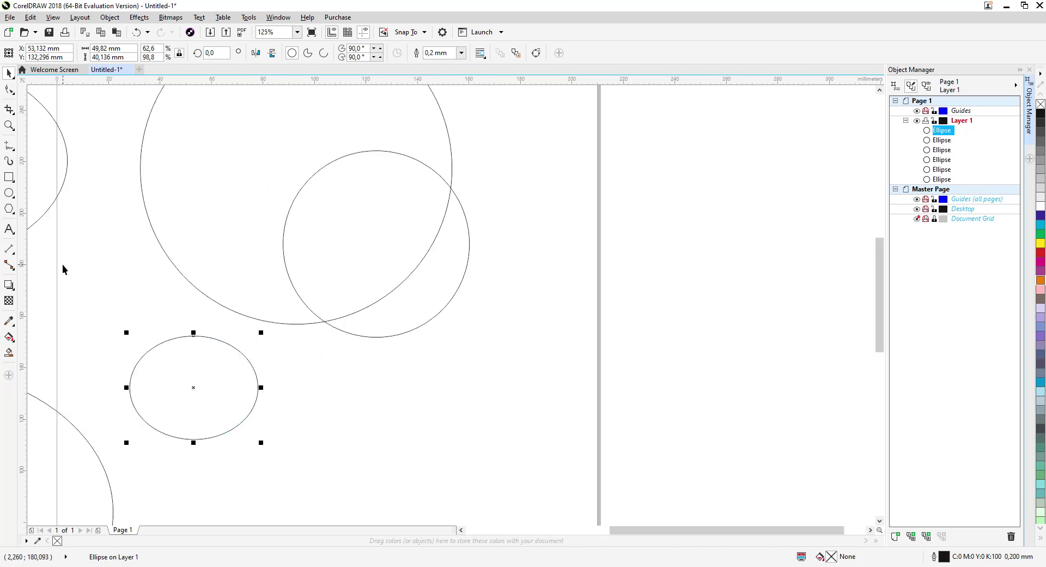
pyautogui.click(9, 229)
pyautogui.click(358, 403)
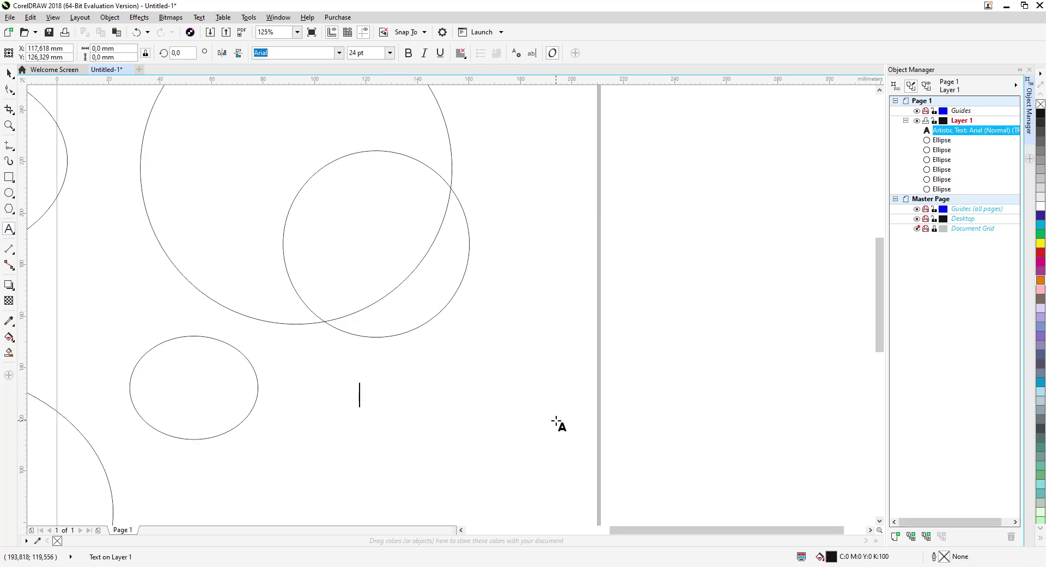
pyautogui.write('YAZI')
pyautogui.hotkey('ctrl', 'space')
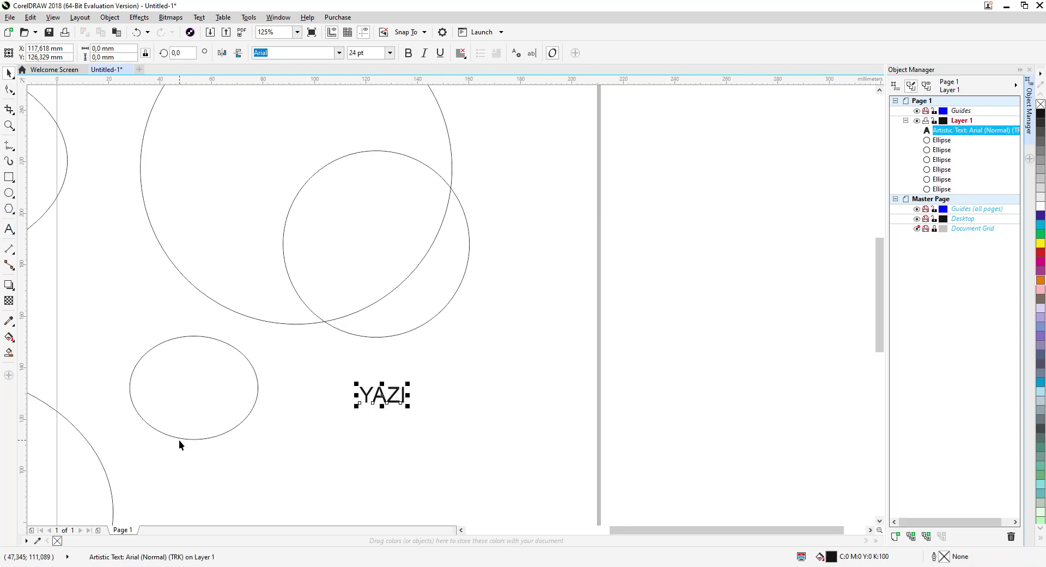
# - Move the small ellipse closer to the YAZI text, centered at about X 77 mm, Y 127 mm
pyautogui.click(180, 439)
pyautogui.moveTo(201, 438); pyautogui.dragTo(263, 448)
pyautogui.click(381, 394)
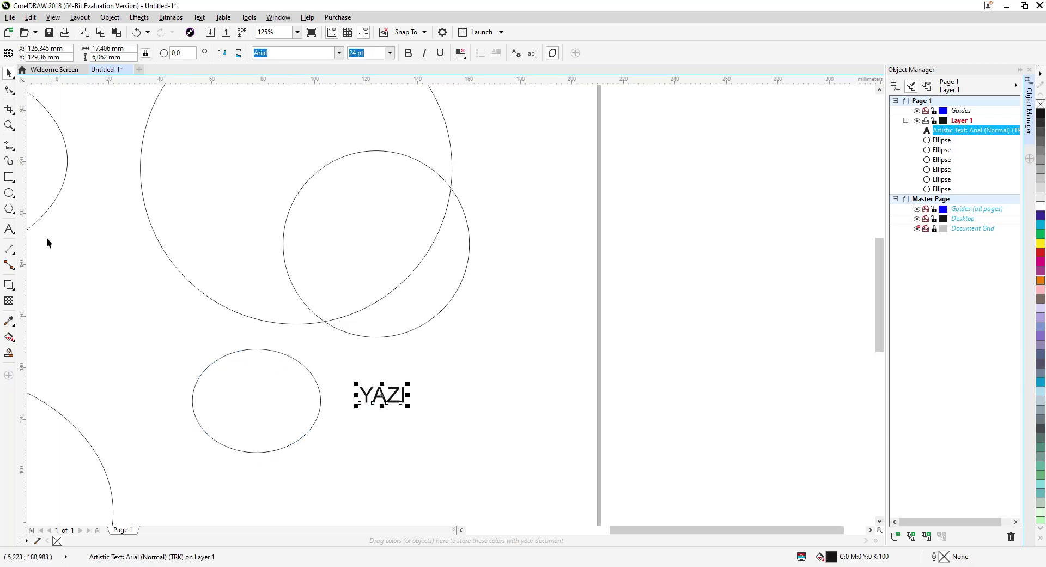
pyautogui.click(9, 230)
pyautogui.click(472, 297)
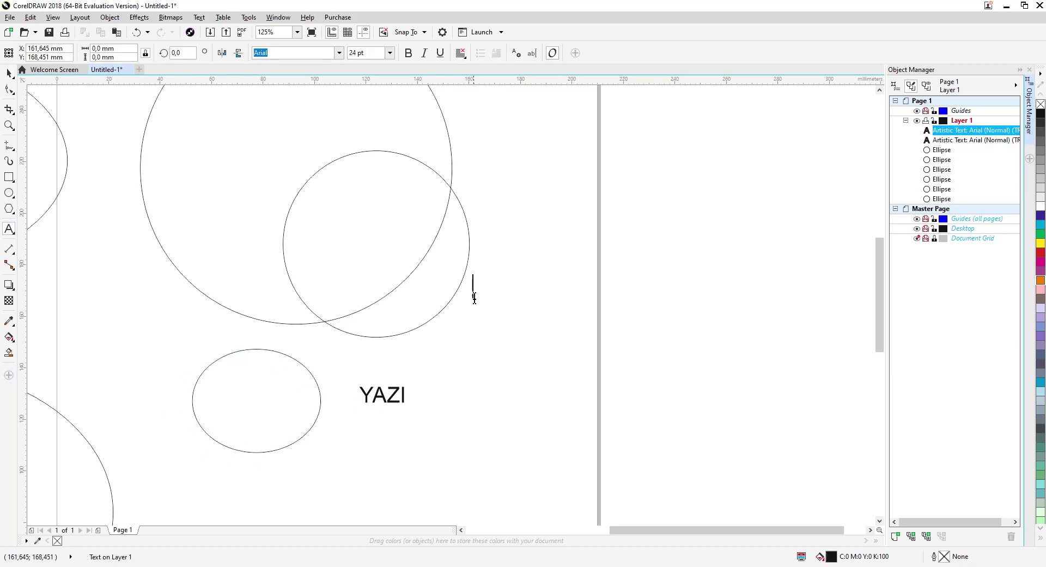
pyautogui.write('sadadas')
pyautogui.press('BackSpace')
pyautogui.hotkey('ctrl', 'space')
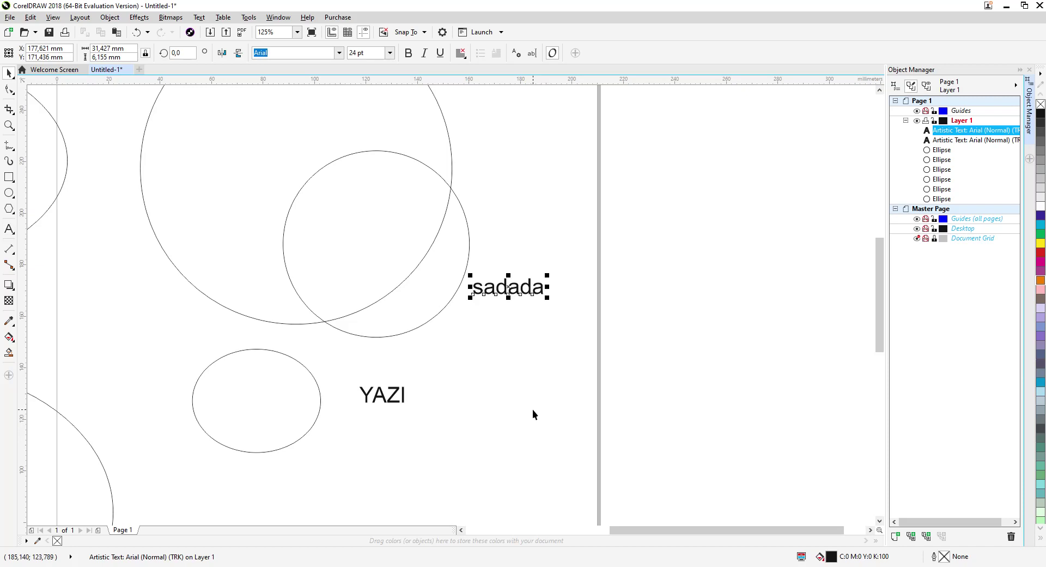
pyautogui.press('Delete')
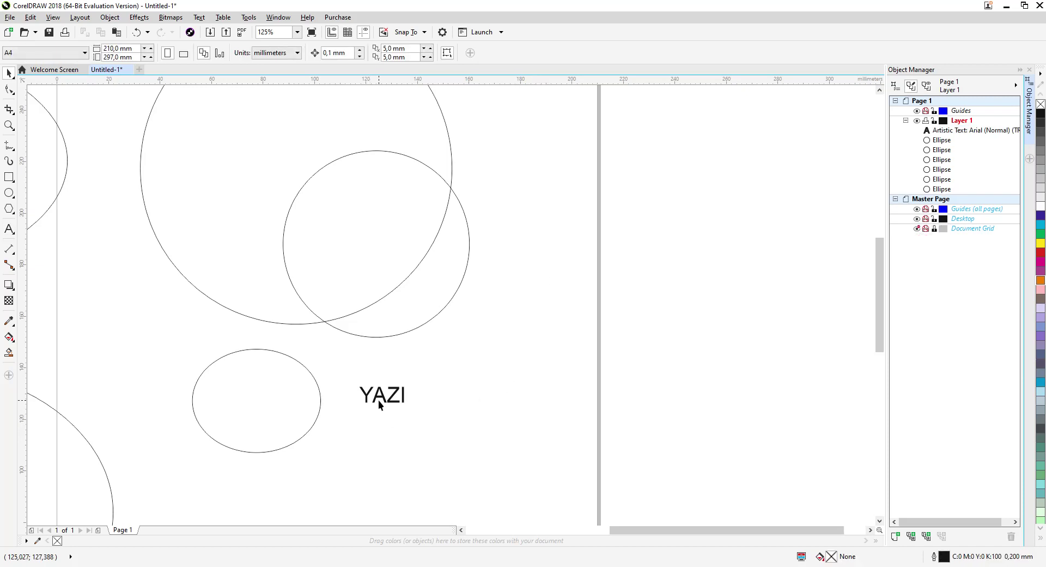
# - Move the YAZI text slightly down, centered at about X 127 mm, Y 125 mm
pyautogui.click(384, 397)
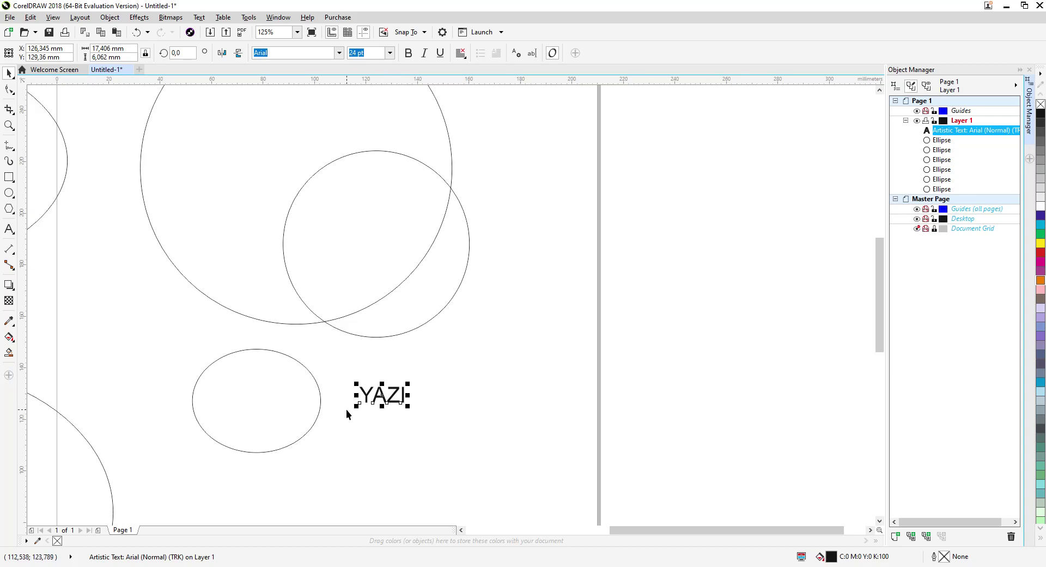
pyautogui.moveTo(368, 393); pyautogui.dragTo(370, 406)
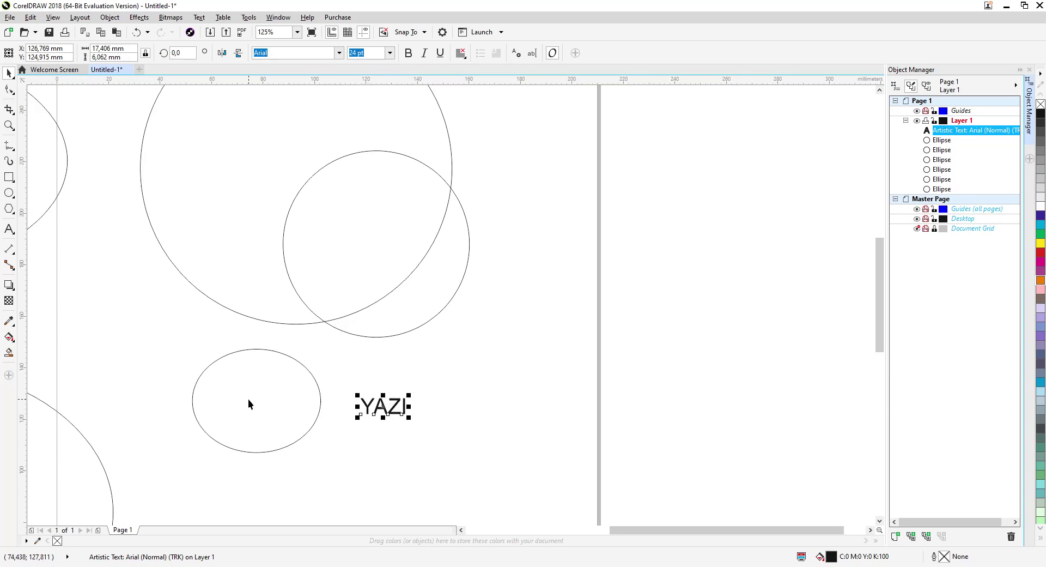
pyautogui.moveTo(447, 374); pyautogui.dragTo(328, 426)
pyautogui.click(209, 365)
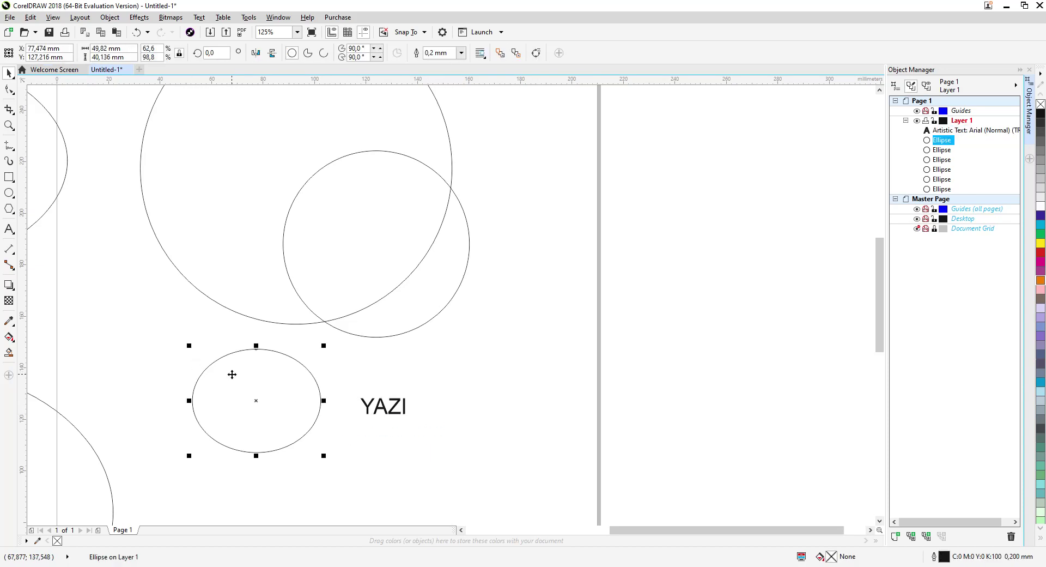
pyautogui.click(457, 404)
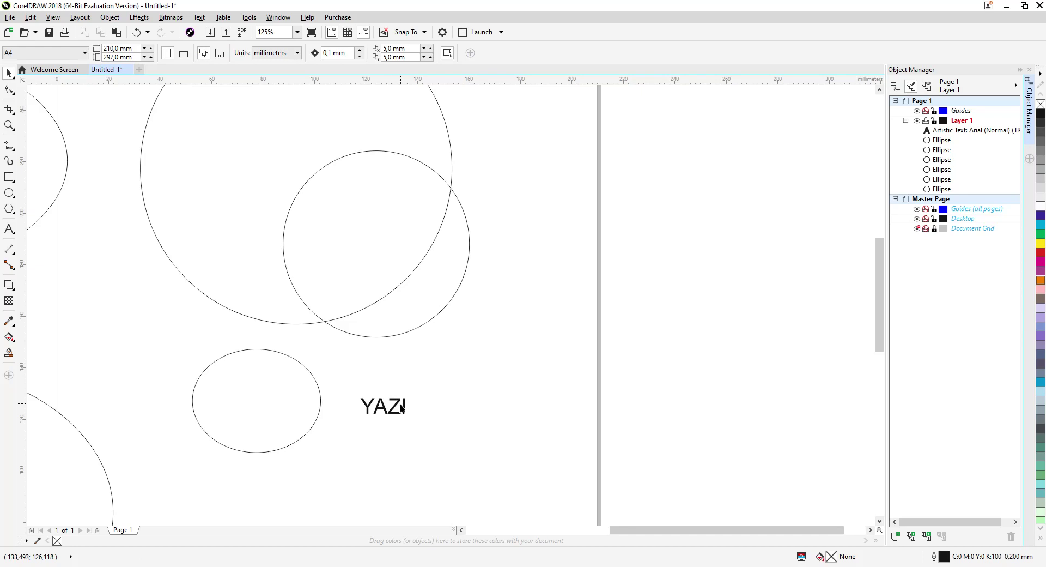
# - Scale up the YAZI text and the small ellipse together to an overall size of about 98.8 by 47.8 mm
pyautogui.click(402, 407)
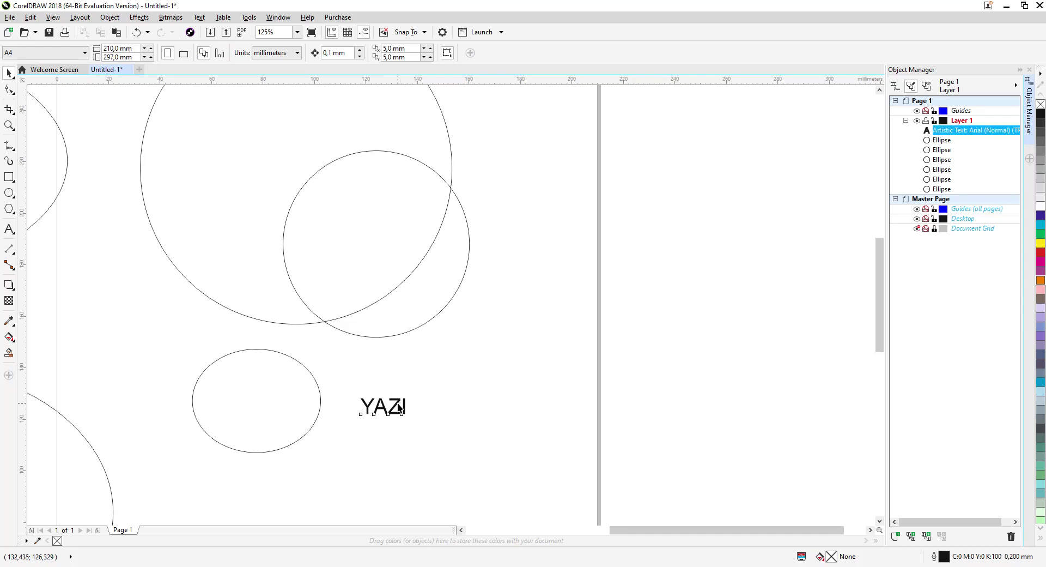
pyautogui.keyDown('shift'); pyautogui.click(273, 398); pyautogui.keyUp('shift')
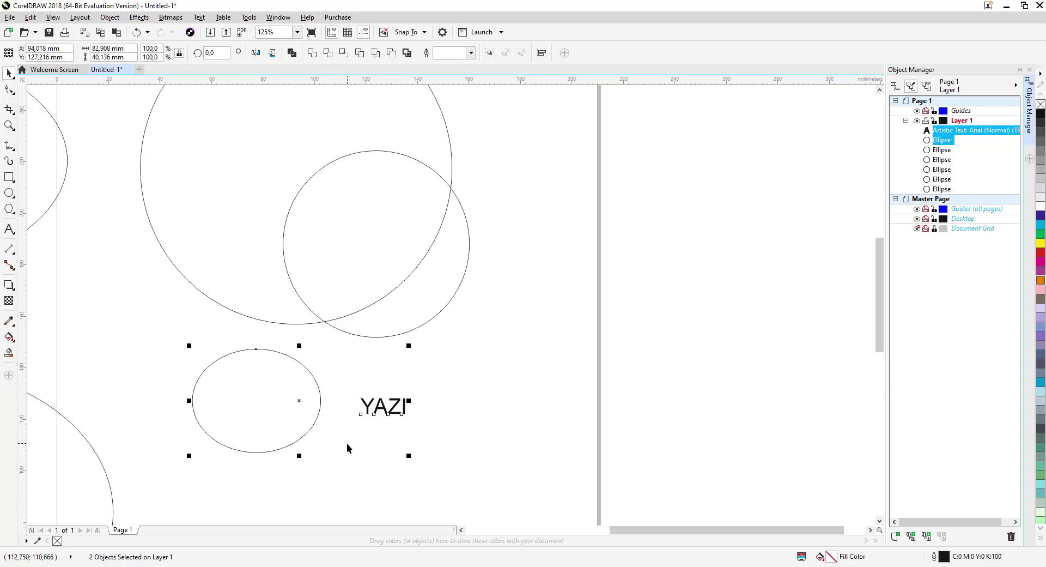
pyautogui.moveTo(409, 455); pyautogui.dragTo(462, 475)
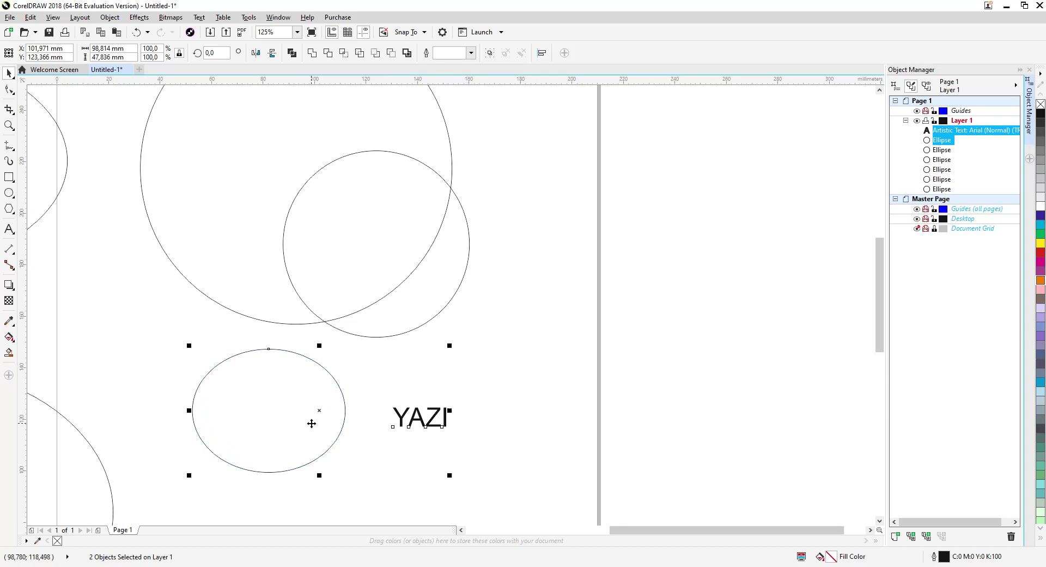
# - Try centering the YAZI text horizontally and vertically on the small ellipse
pyautogui.click(532, 439)
pyautogui.press('Tab')
pyautogui.keyDown('shift'); pyautogui.click(308, 424); pyautogui.keyUp('shift')
pyautogui.press('c')
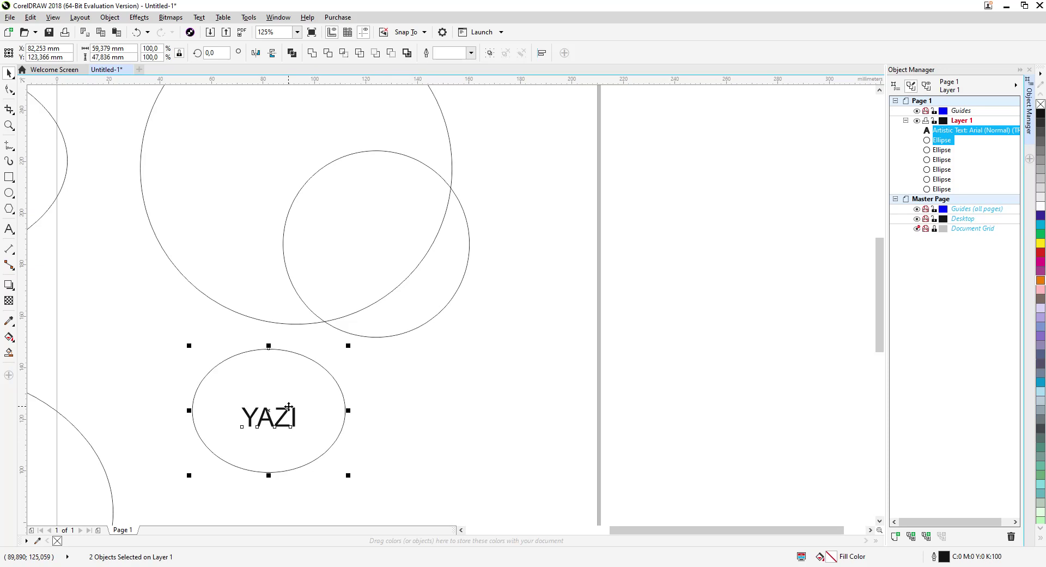
pyautogui.press('e')
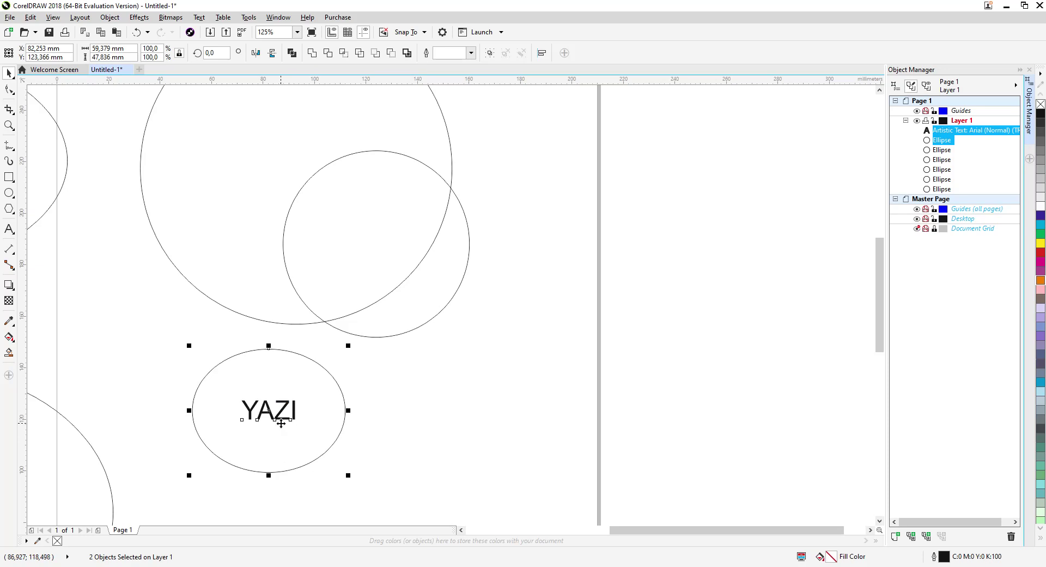
# - Undo both centering alignments of the YAZI text
pyautogui.hotkey('ctrl', 'z')
pyautogui.hotkey('ctrl', 'z')
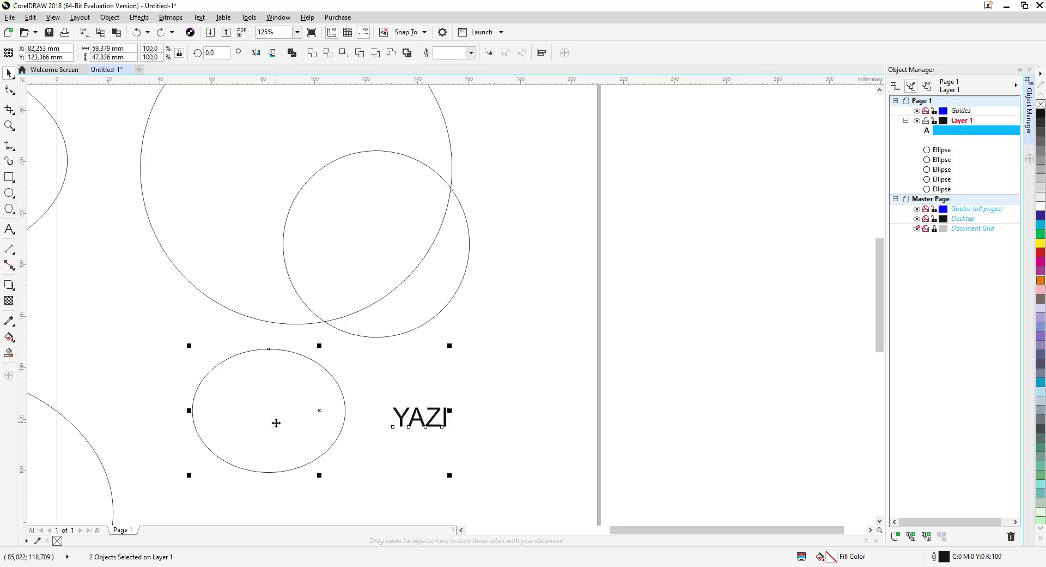
pyautogui.rightClick(560, 406)
pyautogui.press('Escape')
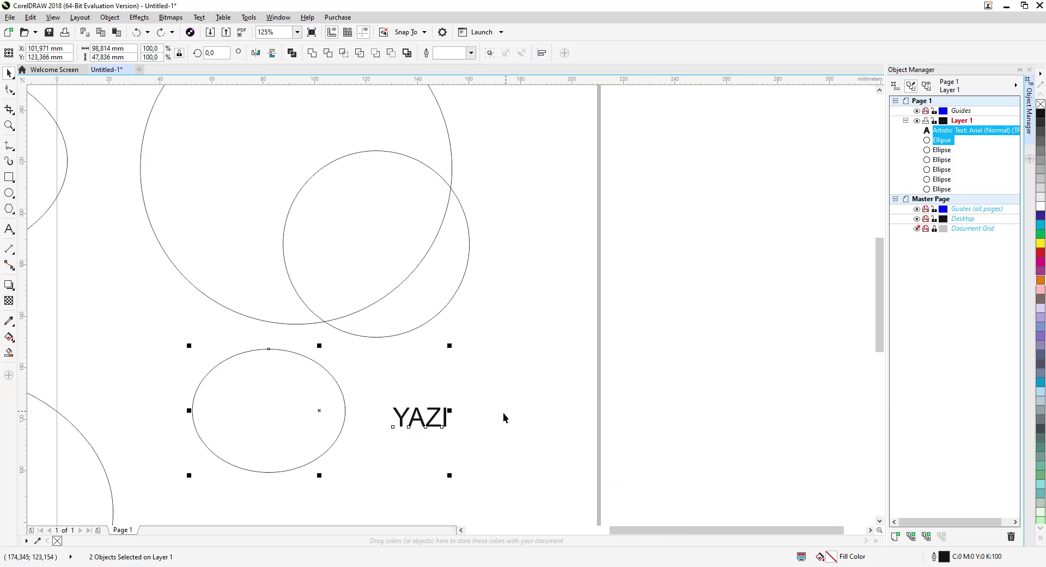
# - Move the YAZI text up near the page's right edge, and center it horizontally and vertically on the small ellipse
pyautogui.click(422, 419)
pyautogui.click(454, 415)
pyautogui.moveTo(463, 412); pyautogui.dragTo(584, 232)
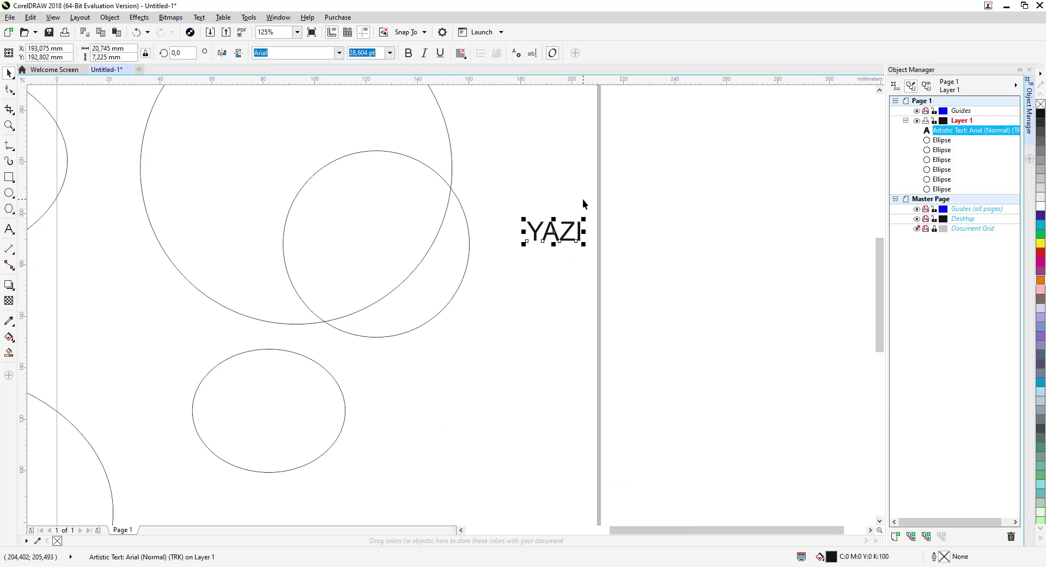
pyautogui.keyDown('shift'); pyautogui.click(247, 429); pyautogui.keyUp('shift')
pyautogui.press('c')
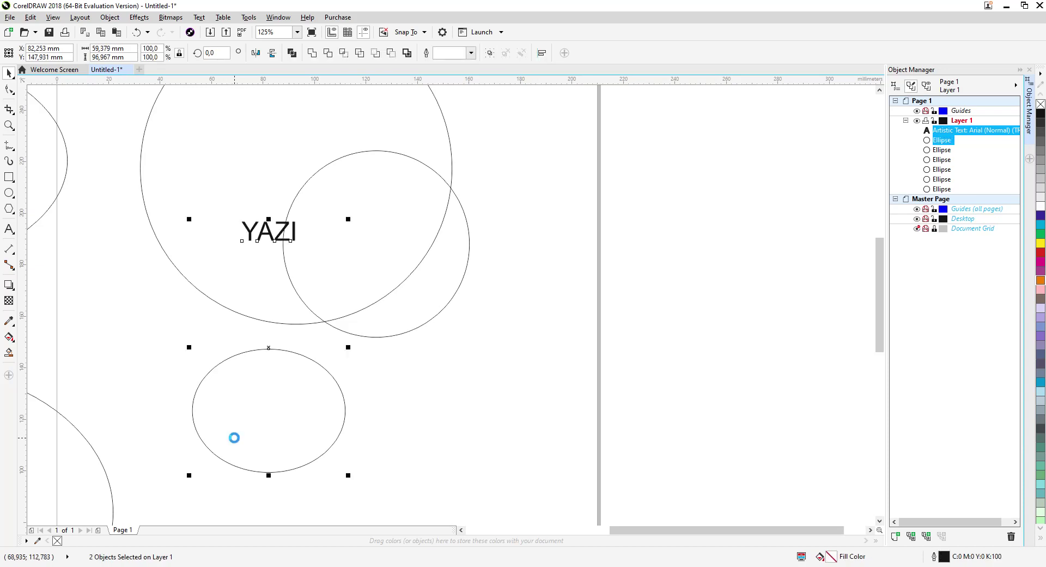
pyautogui.press('e')
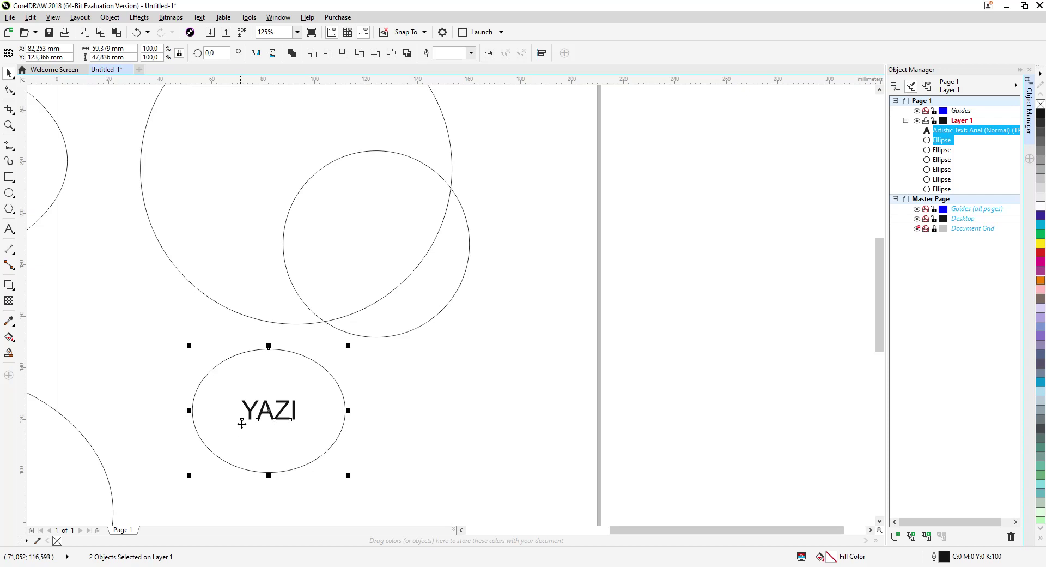
pyautogui.click(481, 400)
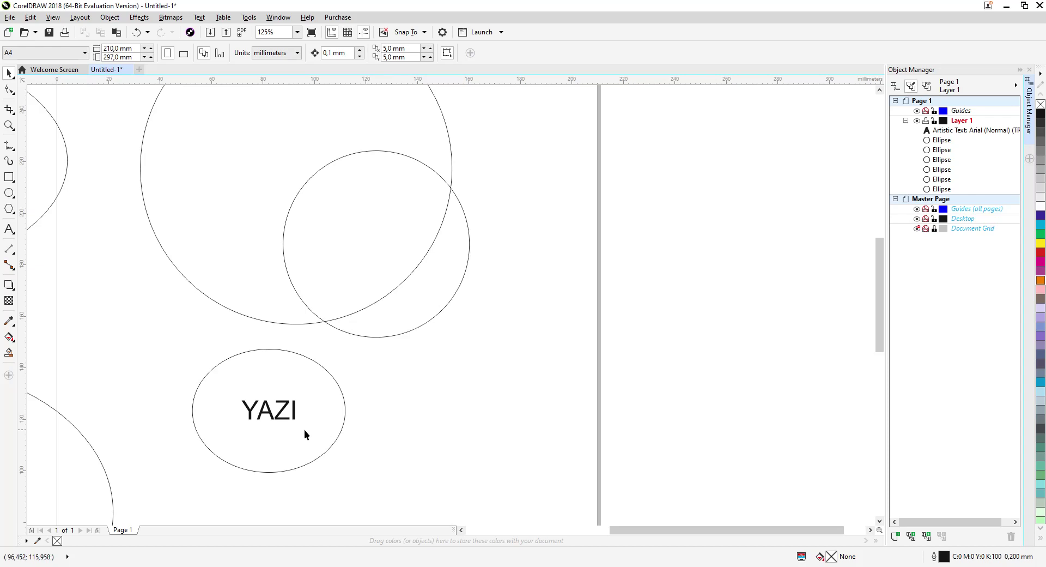
# - Align the YAZI text to the small ellipse's left, right, bottom and top edges in turn, and run through the sequence twice
pyautogui.click(281, 414)
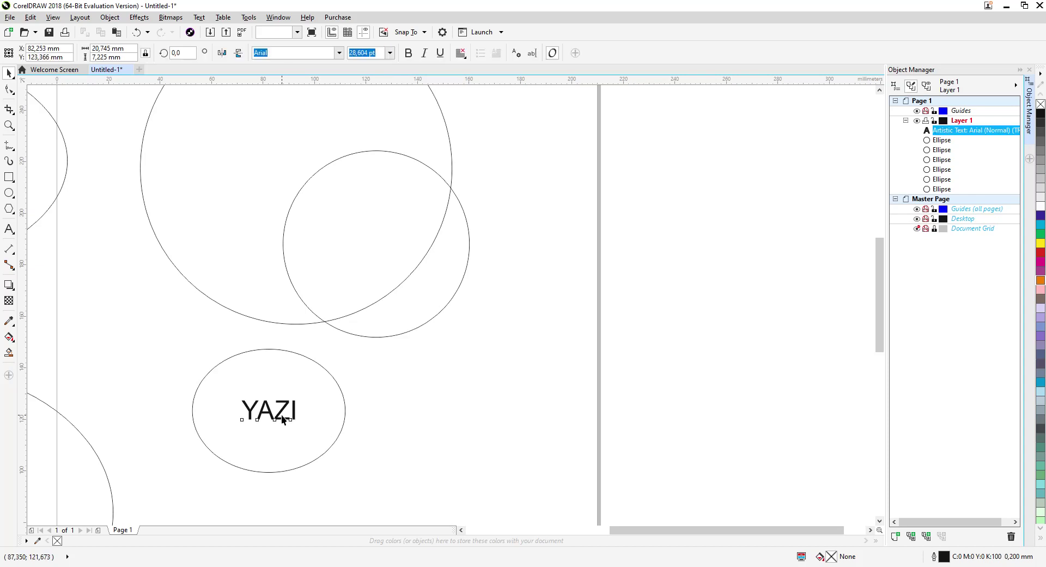
pyautogui.keyDown('shift'); pyautogui.click(196, 414); pyautogui.keyUp('shift')
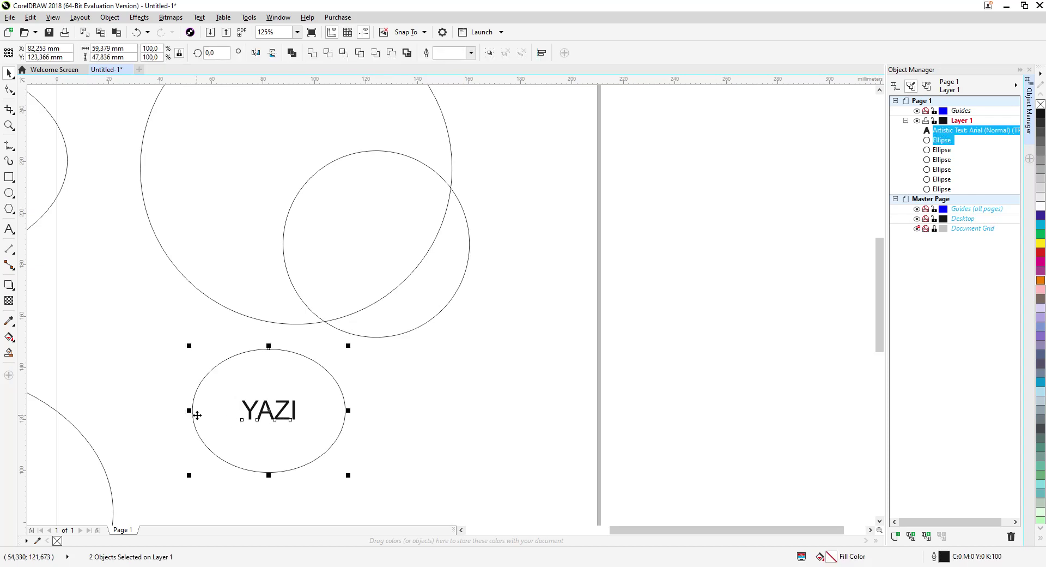
pyautogui.press('l')
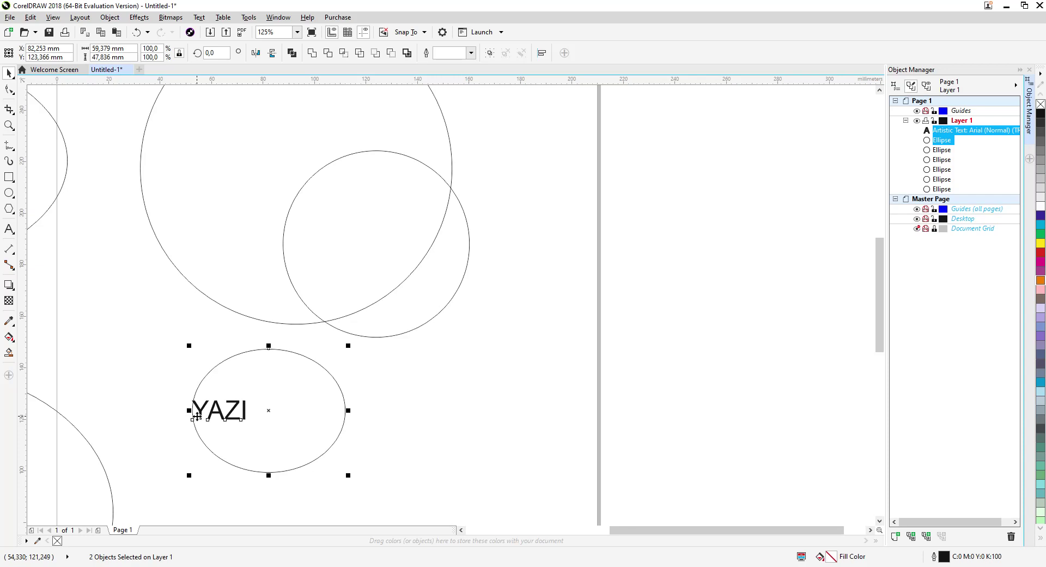
pyautogui.press('r')
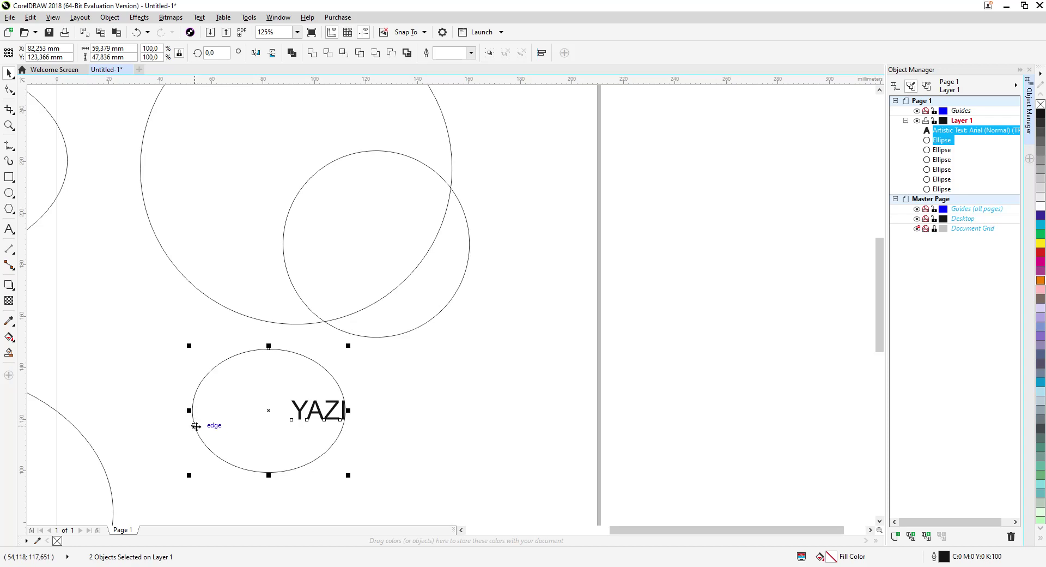
pyautogui.press('b')
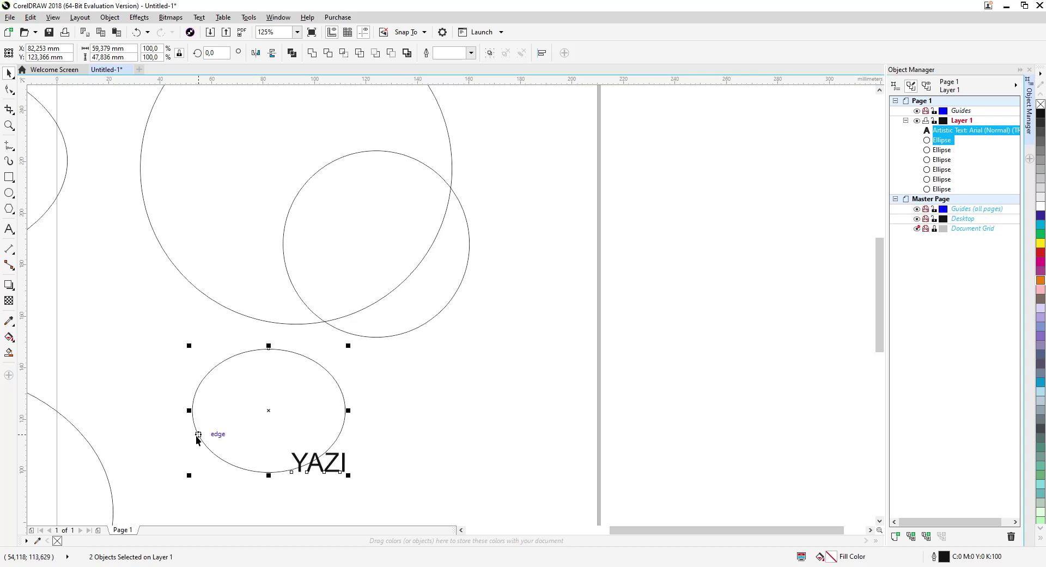
pyautogui.press('t')
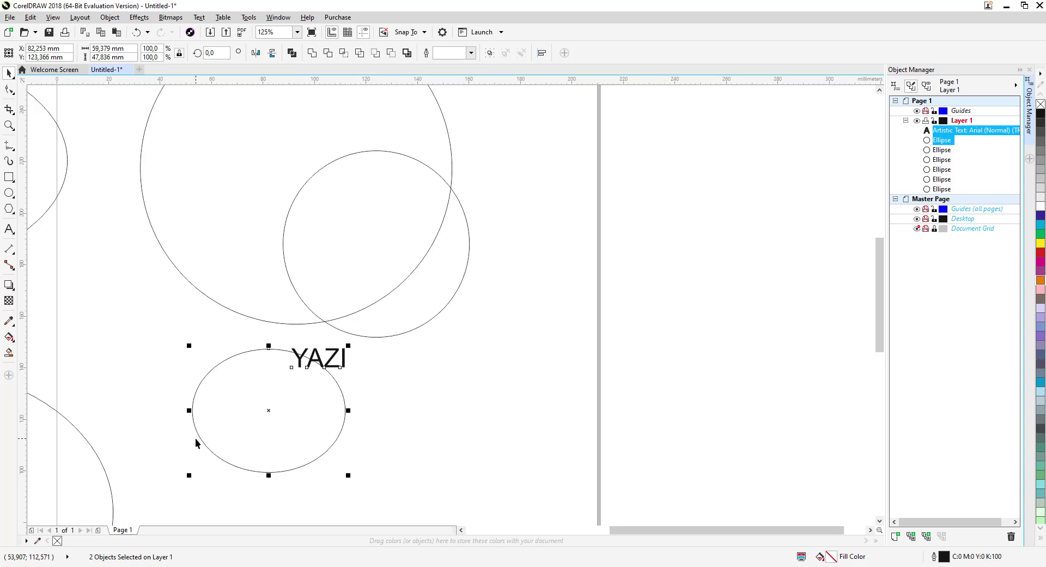
pyautogui.press('l')
pyautogui.press('r')
pyautogui.press('b')
pyautogui.press('t')
# - Center the YAZI text horizontally and vertically inside the small ellipse again
pyautogui.press('c')
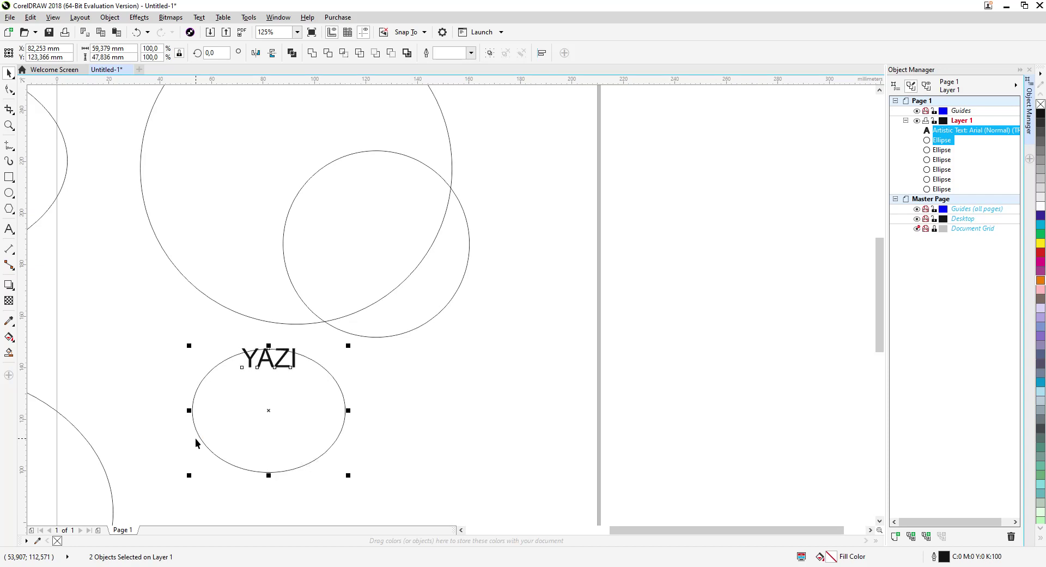
pyautogui.press('e')
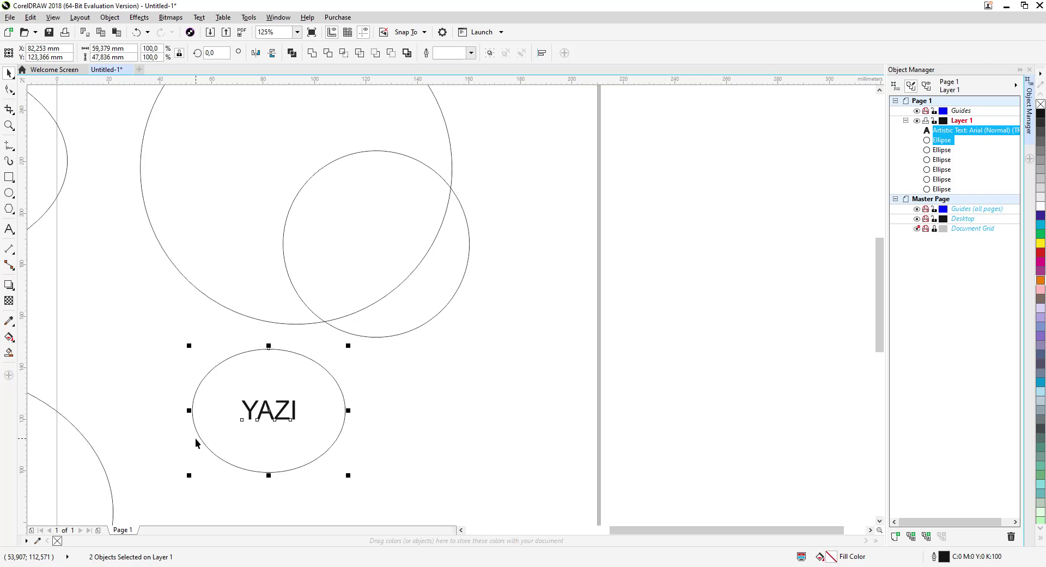
pyautogui.press('Escape')
# - Center the small ellipse at the page's top edge and the medium circle on the large circle, horizontally and vertically
pyautogui.press('F8')
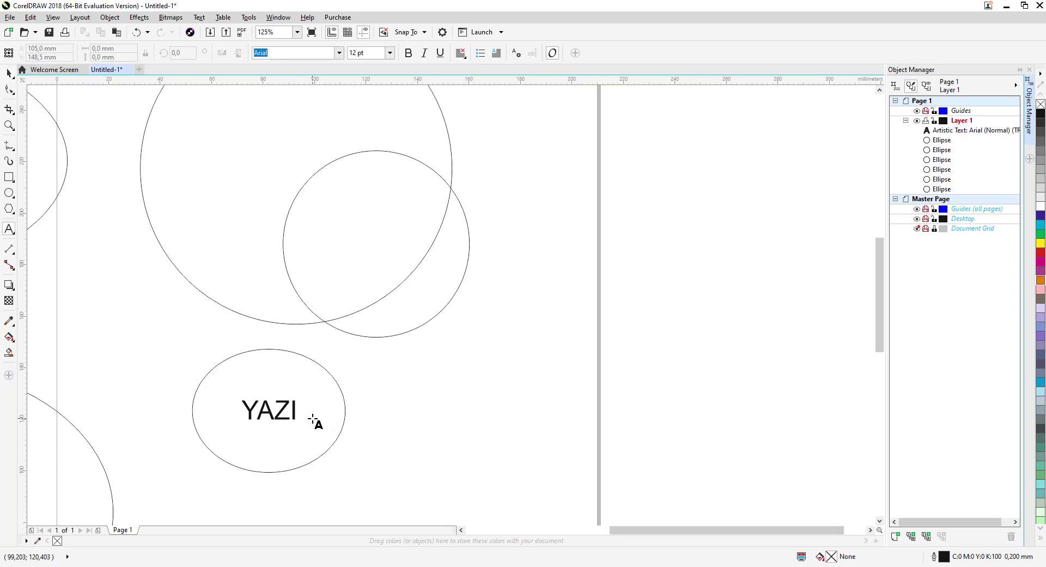
pyautogui.scroll(-3, 314, 418)
pyautogui.scroll(2, 311, 417)
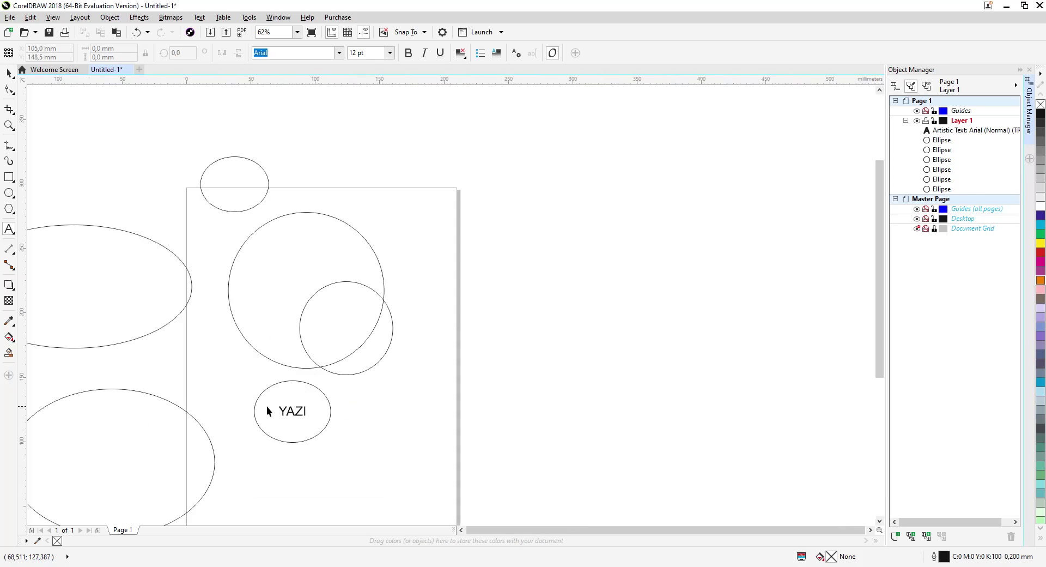
pyautogui.hotkey('ctrl', 'space')
pyautogui.moveTo(181, 181); pyautogui.dragTo(459, 388)
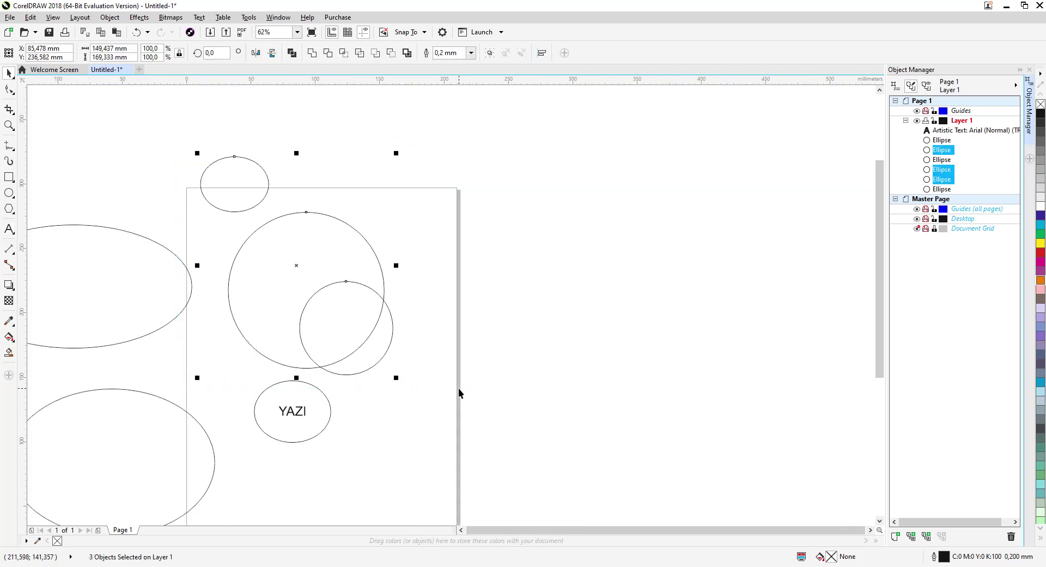
pyautogui.press('c')
pyautogui.press('e')
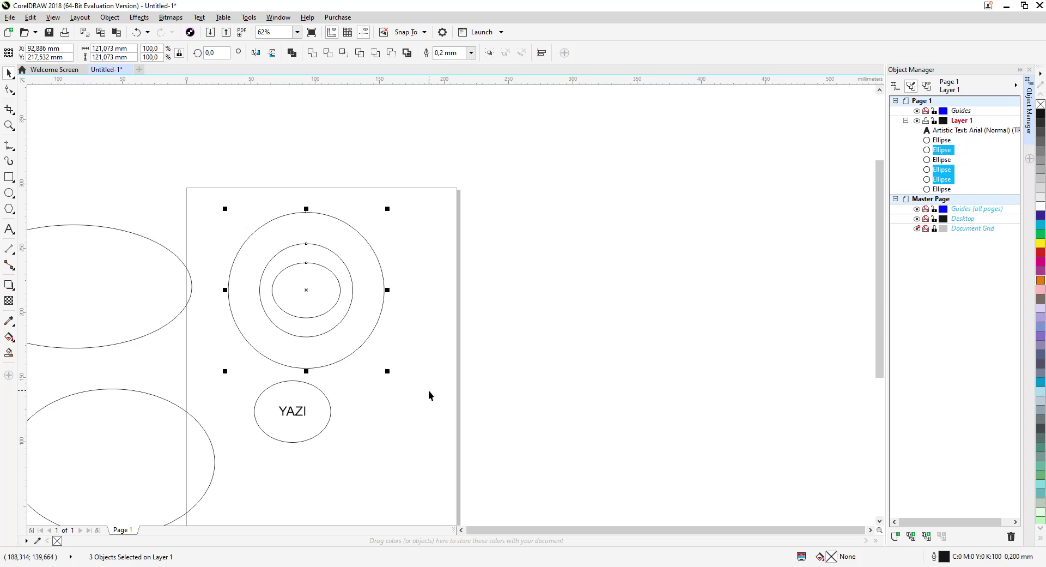
pyautogui.click(429, 391)
pyautogui.moveTo(198, 149); pyautogui.dragTo(455, 396)
pyautogui.click(397, 435)
pyautogui.click(292, 414)
pyautogui.scroll(4, 294, 420)
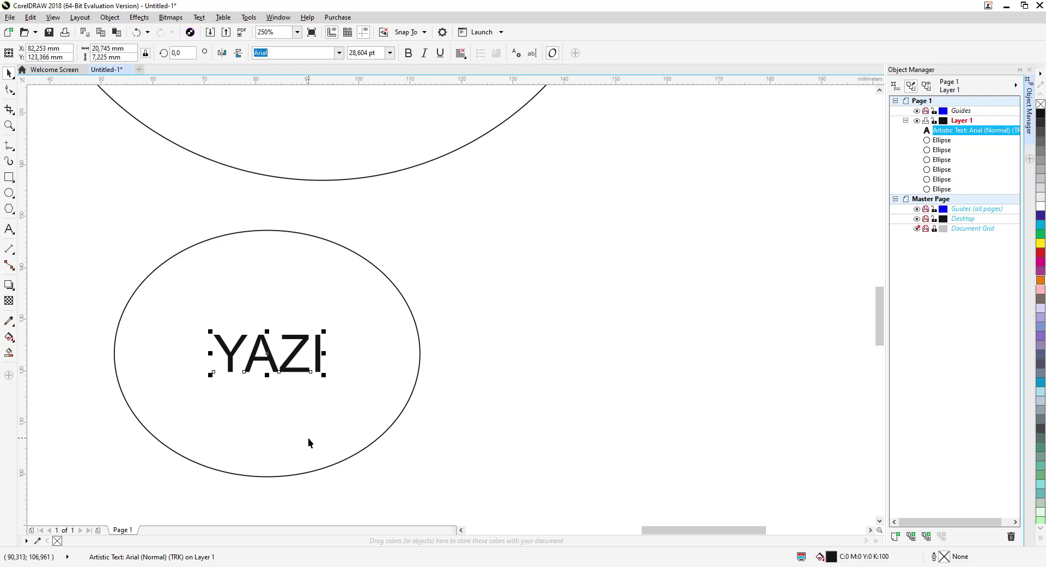
pyautogui.click(562, 394)
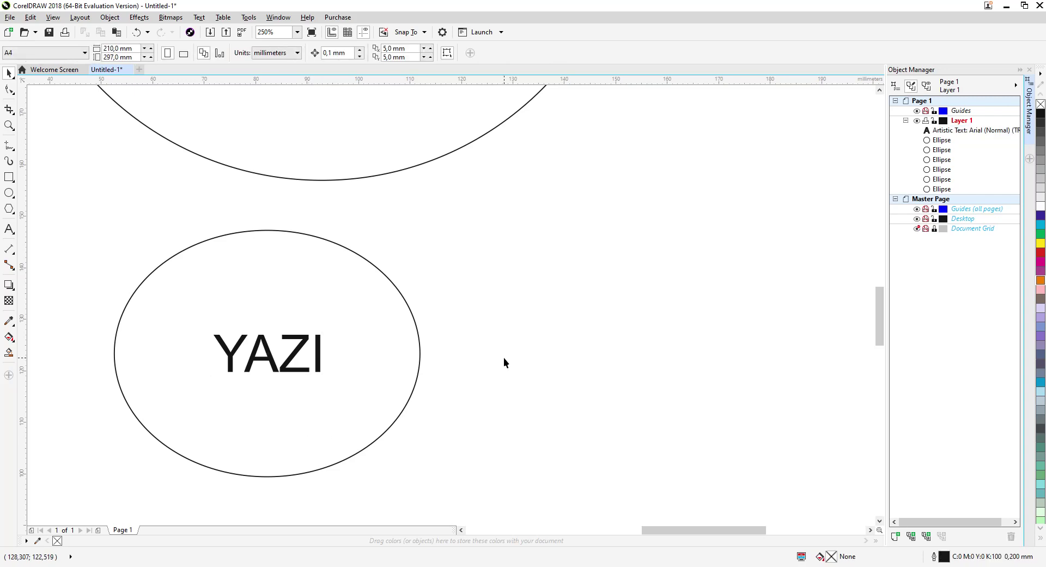
pyautogui.scroll(-5, 504, 359)
pyautogui.scroll(3, 463, 361)
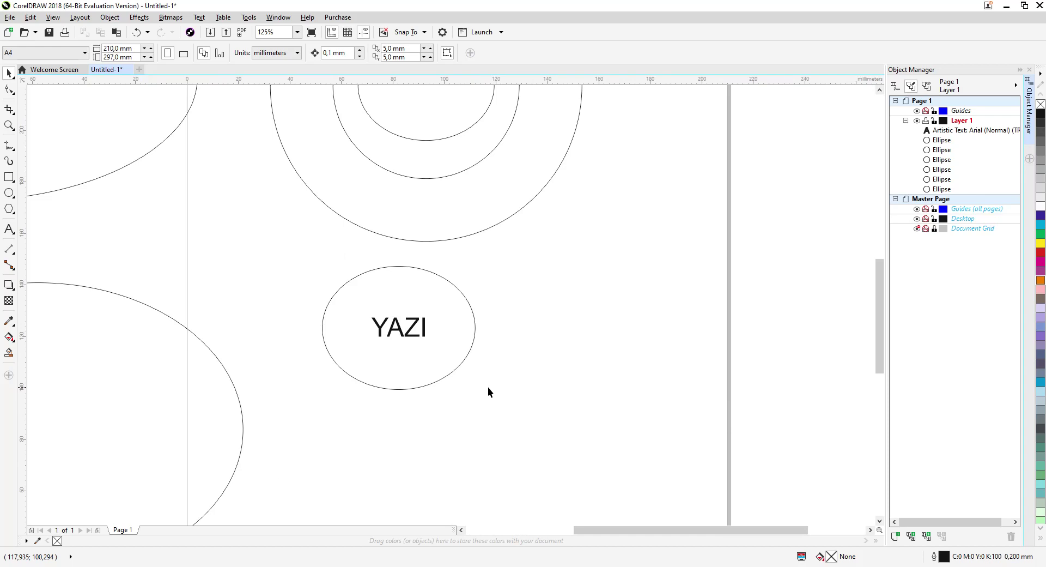
pyautogui.click(418, 353)
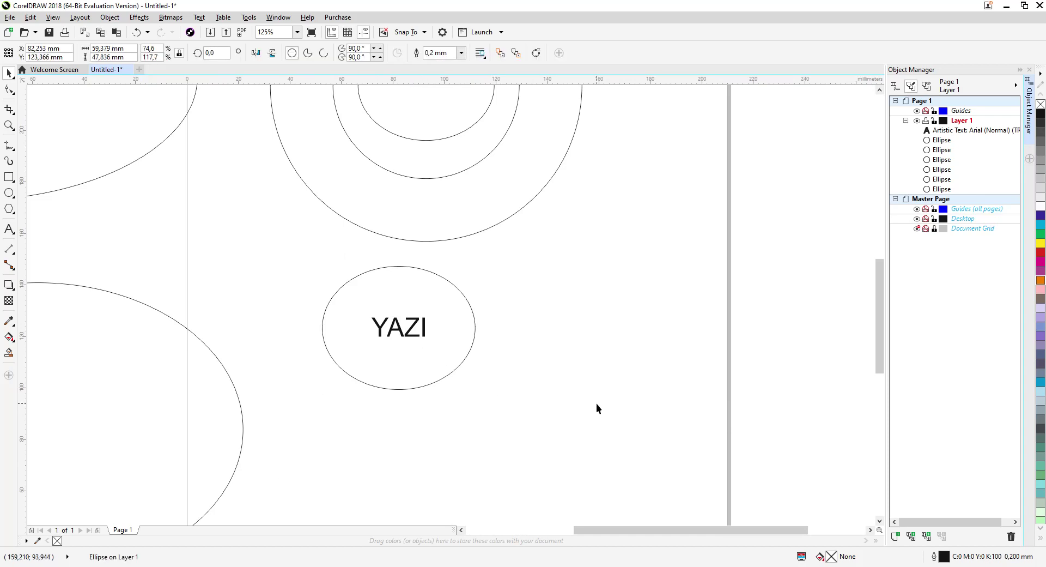
pyautogui.click(564, 410)
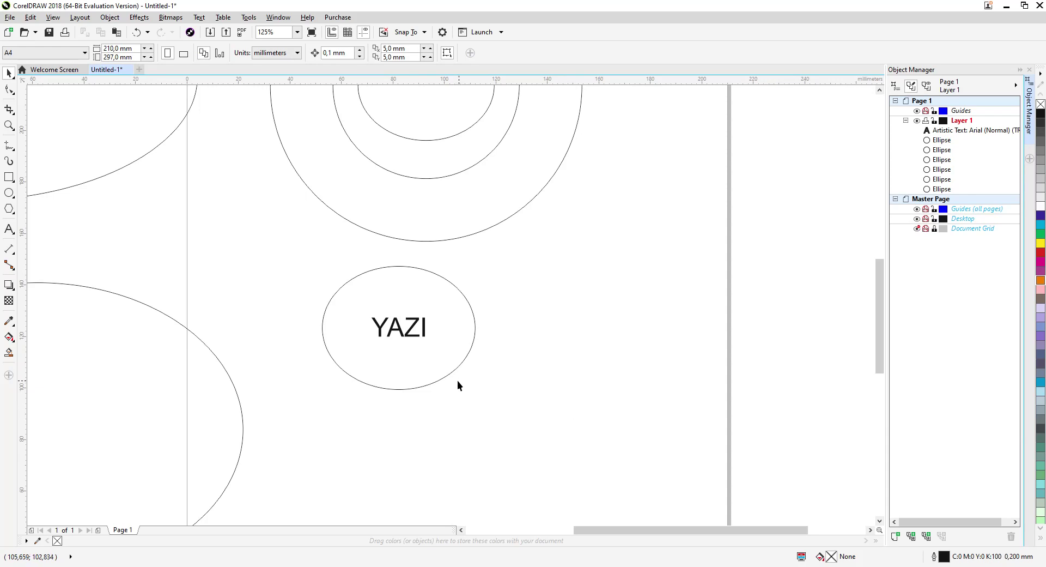
# - Move the lower ellipse that overlaps the page's left edge farther left, completely off the page
pyautogui.scroll(-3, 407, 382)
pyautogui.moveTo(325, 406); pyautogui.dragTo(244, 392)
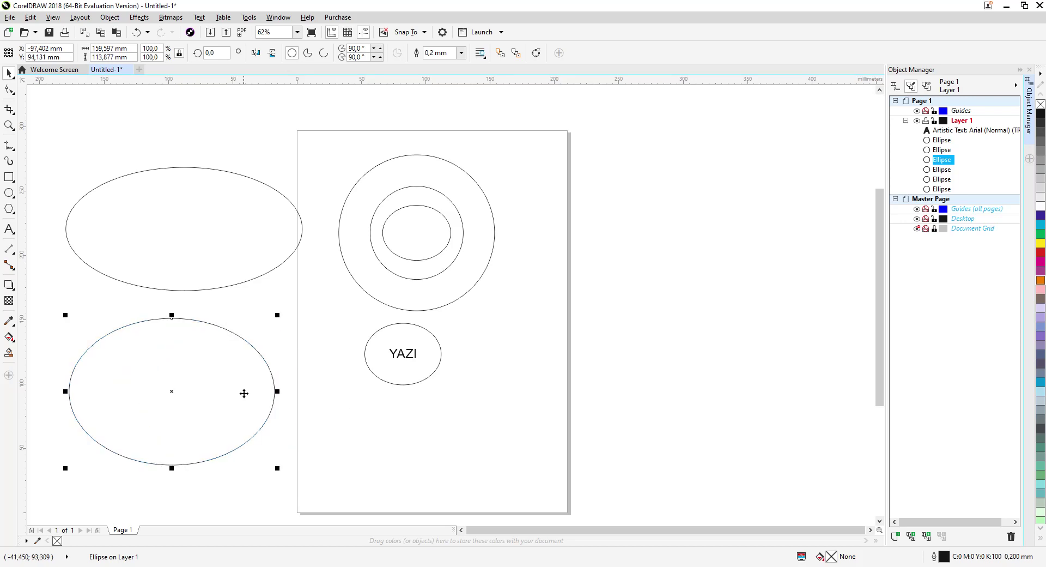
pyautogui.click(428, 391)
pyautogui.scroll(3, 397, 359)
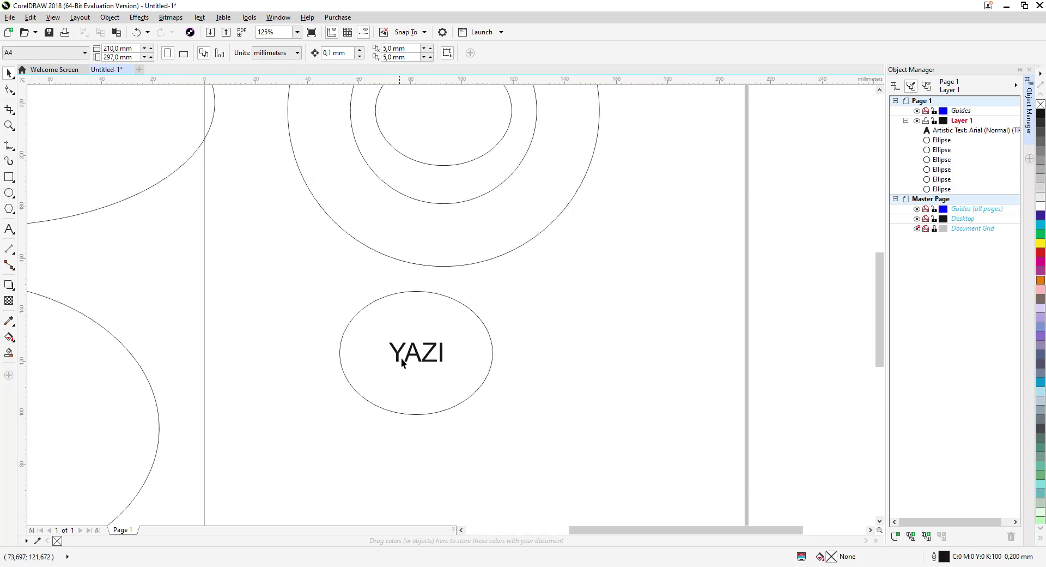
pyautogui.click(415, 371)
pyautogui.click(489, 364)
pyautogui.scroll(-5, 283, 411)
pyautogui.click(274, 420)
pyautogui.click(329, 419)
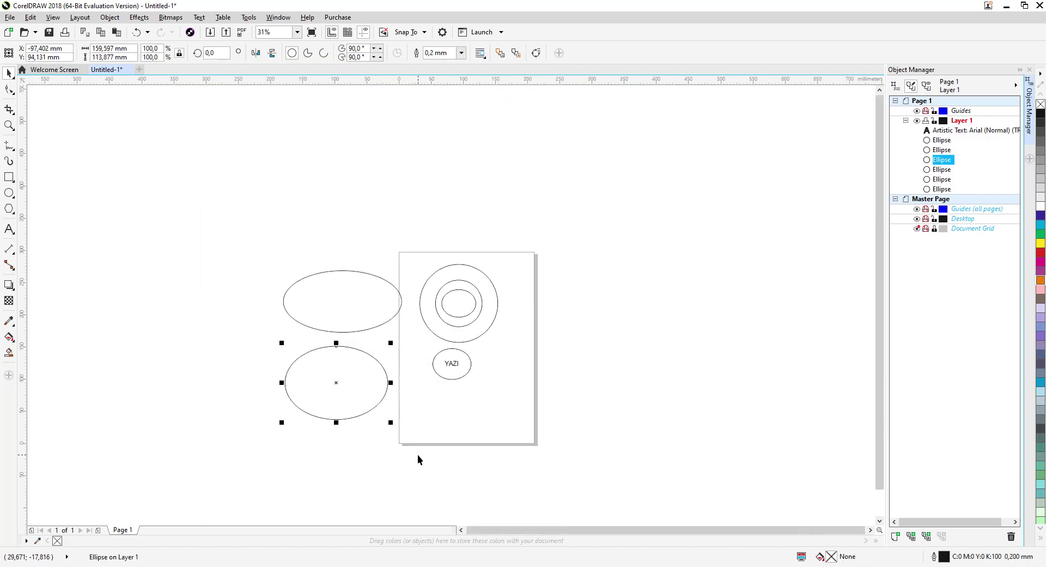
# - Rotate the YAZI text freehand about its center through several angles, including 270°, and return it to 0°
pyautogui.scroll(5, 463, 376)
pyautogui.click(423, 341)
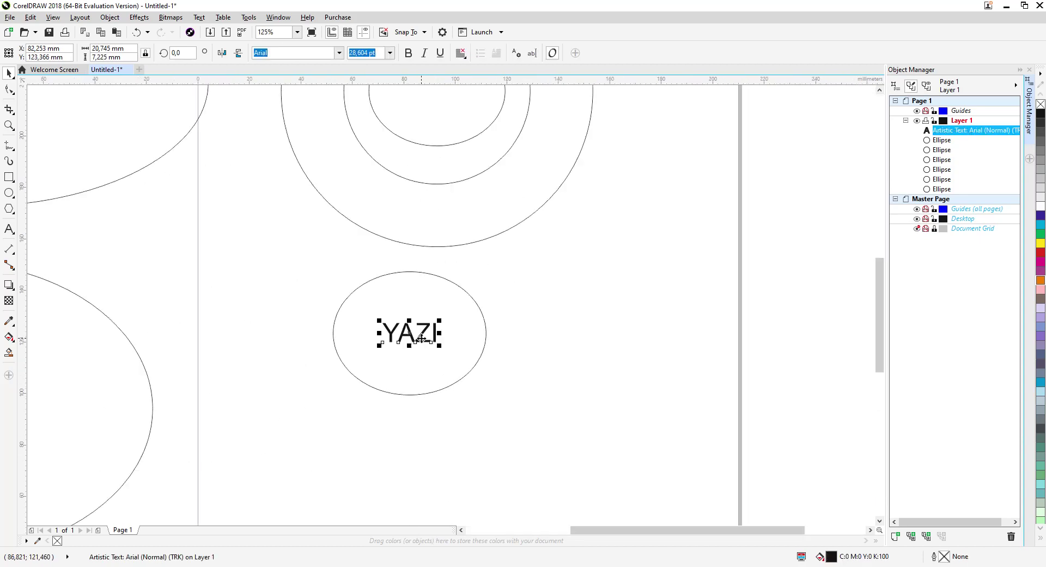
pyautogui.moveTo(422, 336)
pyautogui.mouseDown()
pyautogui.moveTo(414, 361)
pyautogui.moveTo(421, 341)
pyautogui.mouseUp()
pyautogui.scroll(2, 391, 330)
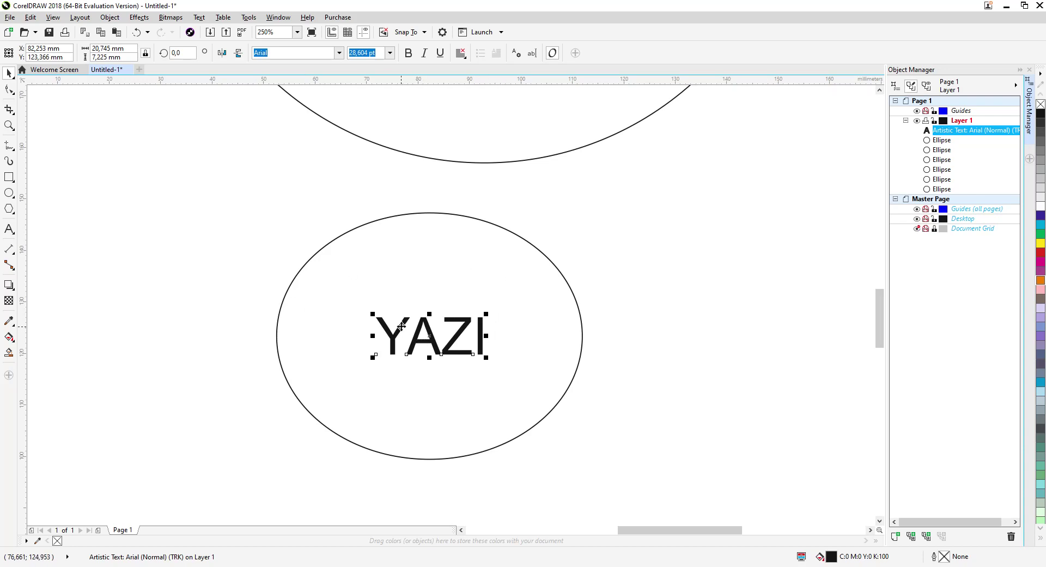
pyautogui.click(430, 343)
pyautogui.click(471, 339)
pyautogui.click(455, 342)
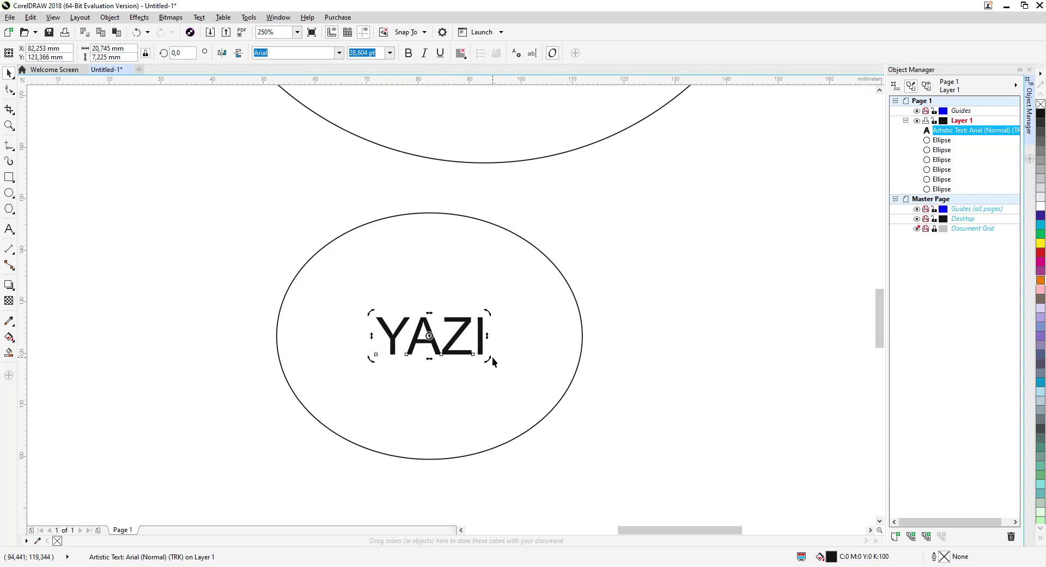
pyautogui.moveTo(490, 358); pyautogui.dragTo(469, 323)
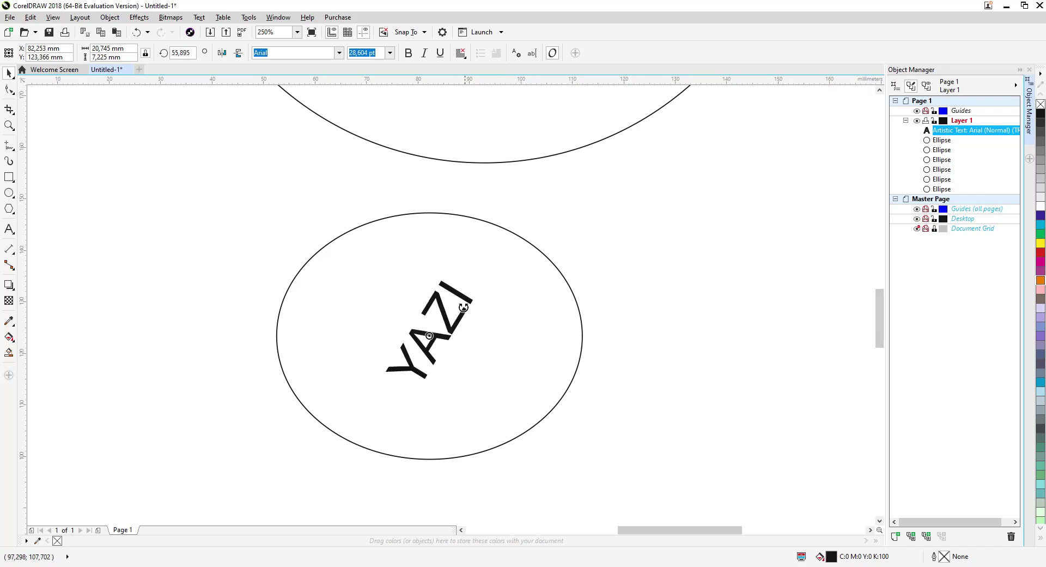
pyautogui.moveTo(353, 386); pyautogui.dragTo(510, 319)
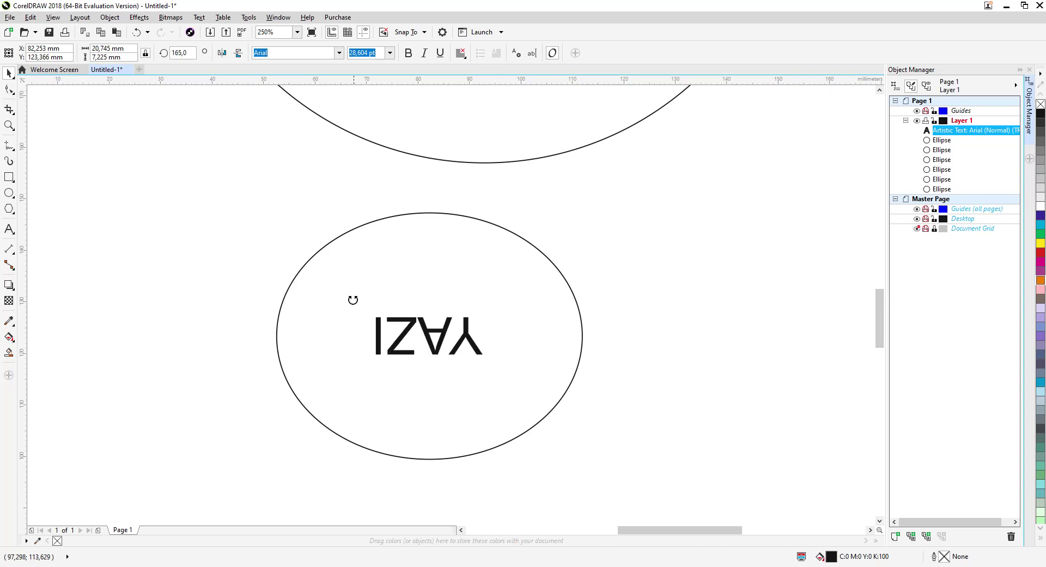
pyautogui.moveTo(361, 391)
pyautogui.mouseDown()
pyautogui.moveTo(509, 361)
pyautogui.moveTo(493, 271)
pyautogui.moveTo(451, 347)
pyautogui.moveTo(384, 356)
pyautogui.moveTo(476, 385)
pyautogui.moveTo(518, 329)
pyautogui.moveTo(512, 283)
pyautogui.moveTo(441, 256)
pyautogui.moveTo(402, 268)
pyautogui.moveTo(355, 343)
pyautogui.moveTo(556, 365)
pyautogui.moveTo(554, 393)
pyautogui.moveTo(562, 332)
pyautogui.moveTo(550, 270)
pyautogui.moveTo(512, 241)
pyautogui.moveTo(381, 268)
pyautogui.moveTo(351, 378)
pyautogui.moveTo(437, 405)
pyautogui.moveTo(401, 403)
pyautogui.mouseUp()
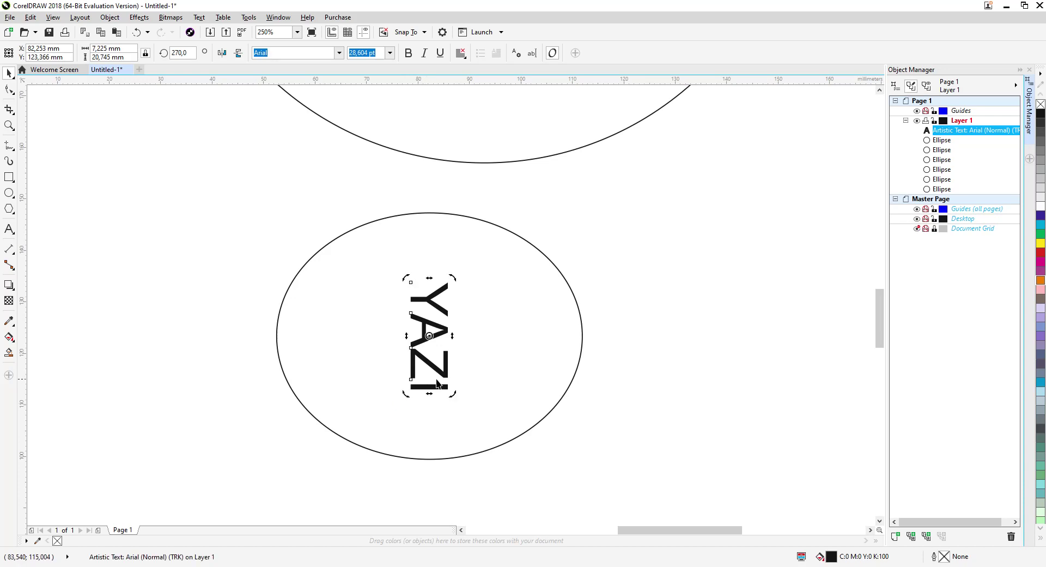
pyautogui.moveTo(452, 393); pyautogui.dragTo(527, 287)
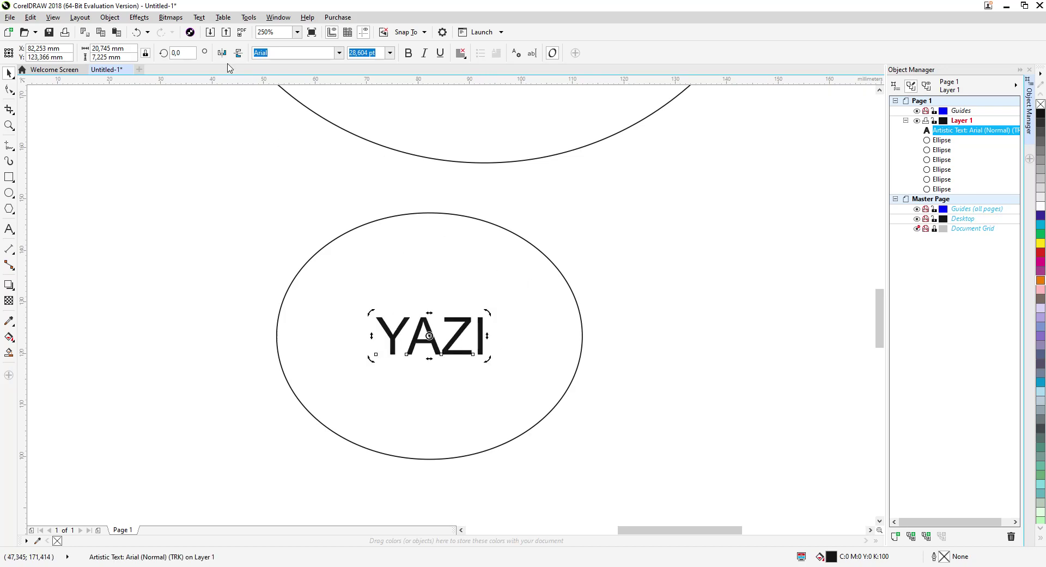
# - Set the YAZI text's rotation angle to exactly 90°, change it to 270°, and set it back to 90°
pyautogui.click(176, 53)
pyautogui.write('90')
pyautogui.press('Return')
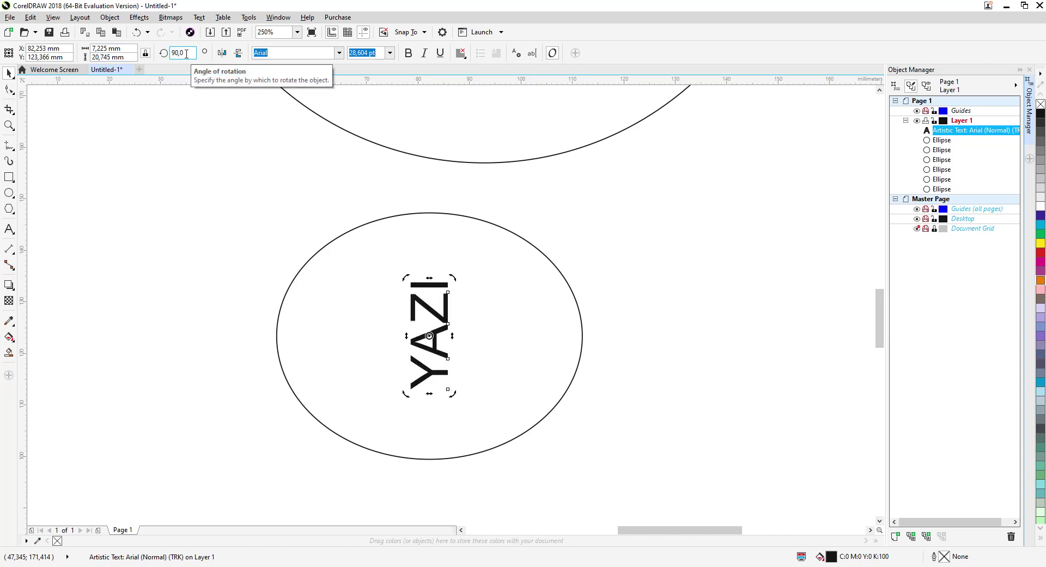
pyautogui.press('Delete')
pyautogui.write('27')
pyautogui.press('Return')
pyautogui.doubleClick(186, 53)
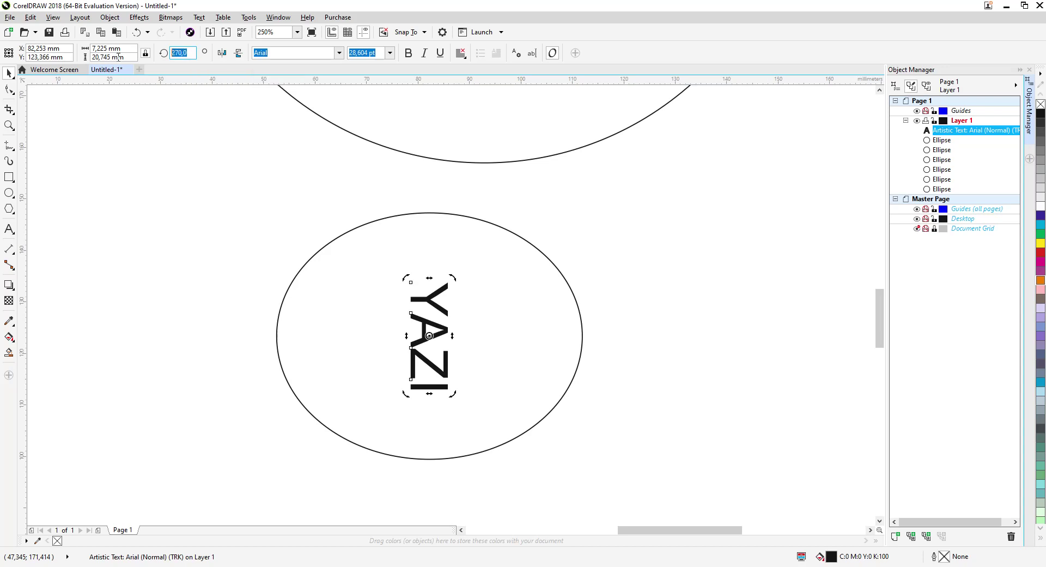
pyautogui.write('90')
pyautogui.press('Return')
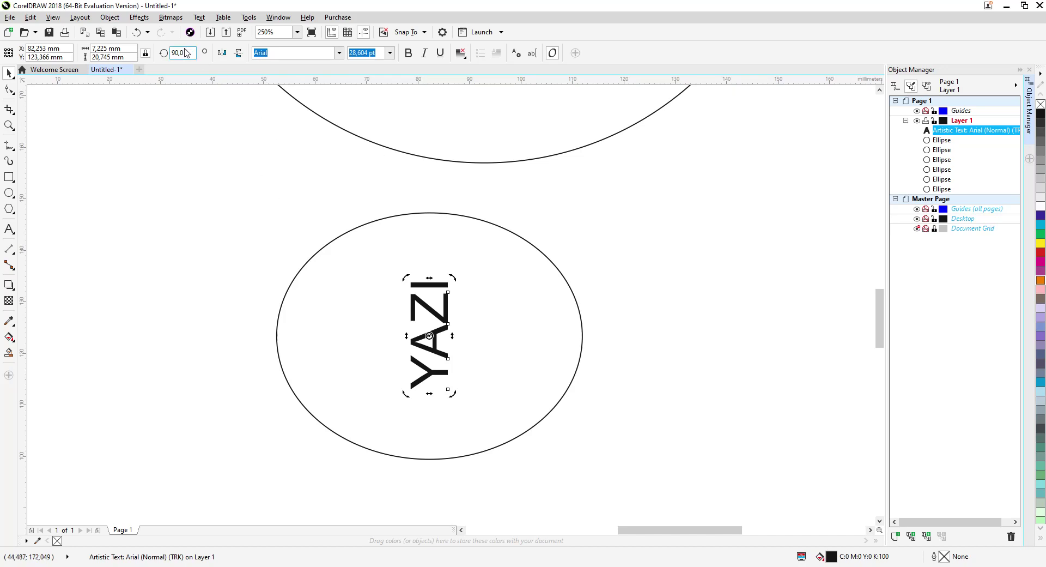
# - Set the YAZI text's width to 8 mm, and increase it to 10 mm with the proportions locked
pyautogui.moveTo(185, 51); pyautogui.dragTo(171, 52)
pyautogui.moveTo(119, 57); pyautogui.dragTo(78, 55)
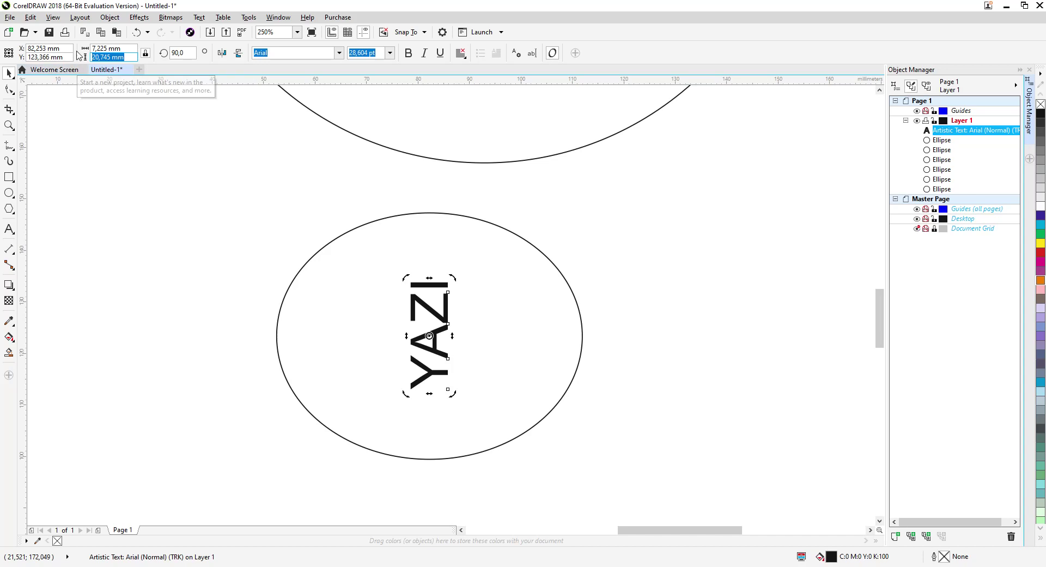
pyautogui.moveTo(135, 48); pyautogui.dragTo(73, 48)
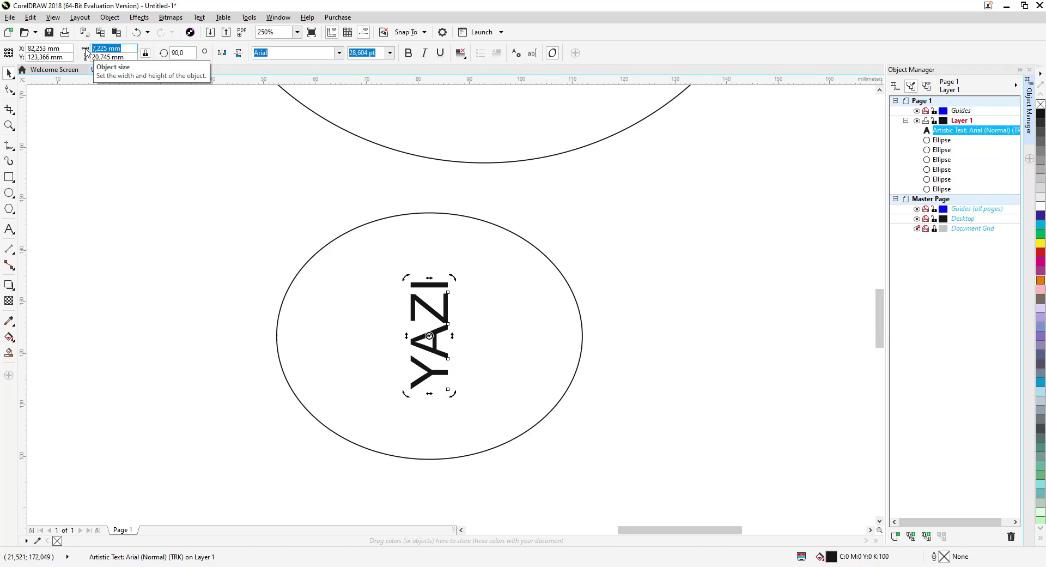
pyautogui.write('8')
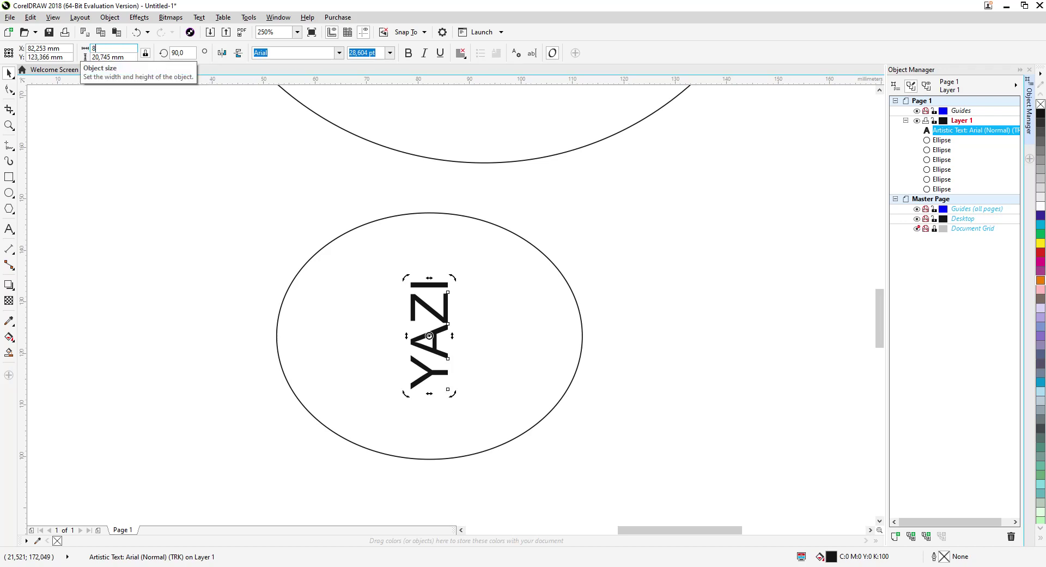
pyautogui.press('Return')
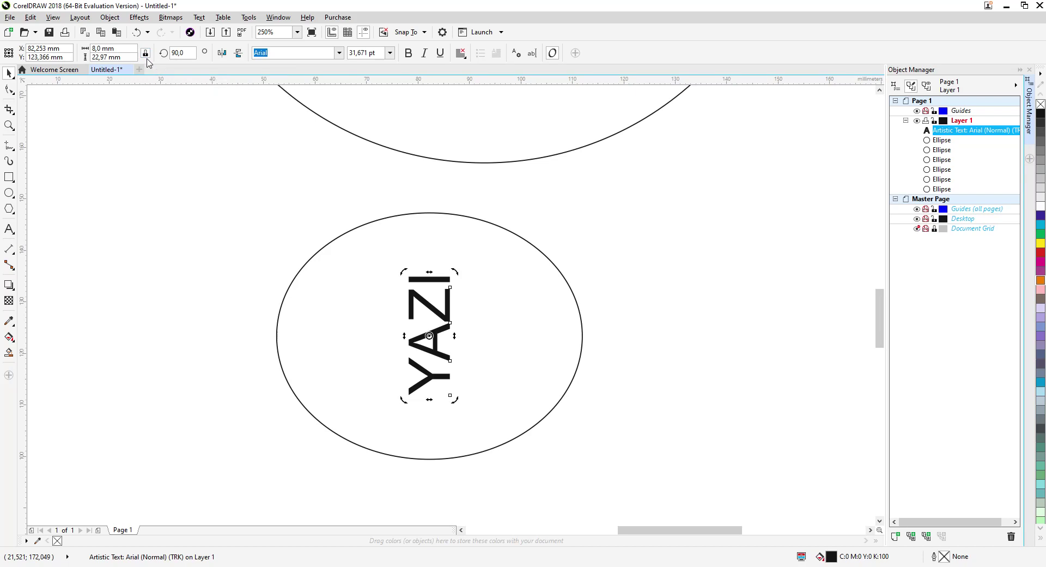
pyautogui.click(106, 48)
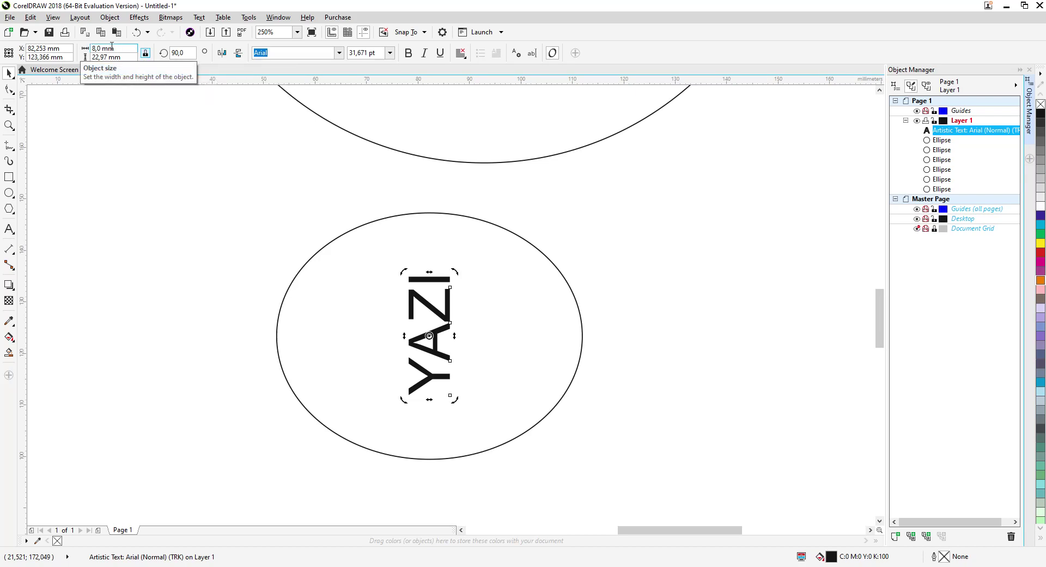
pyautogui.write('10')
pyautogui.press('Return')
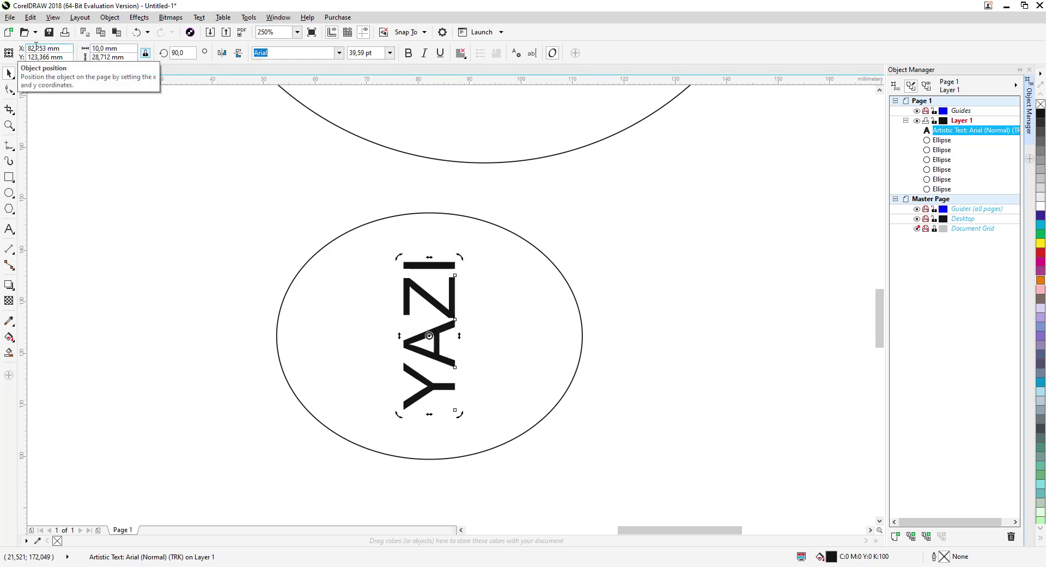
# - With the proportions unlocked, set the YAZI text's width to 20 mm and its height to 35 mm
pyautogui.click(146, 54)
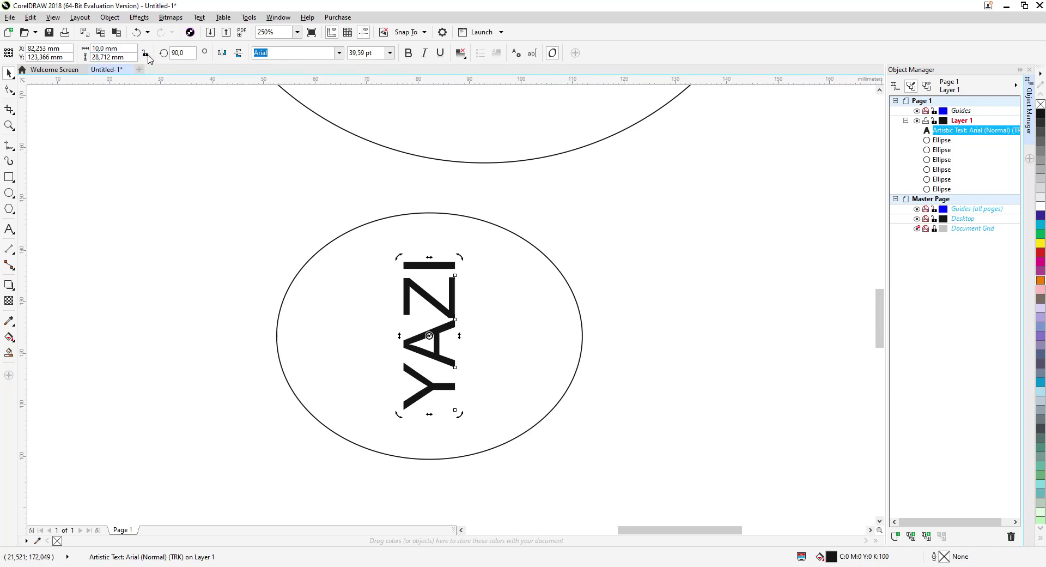
pyautogui.click(137, 53)
pyautogui.write('20')
pyautogui.press('Return')
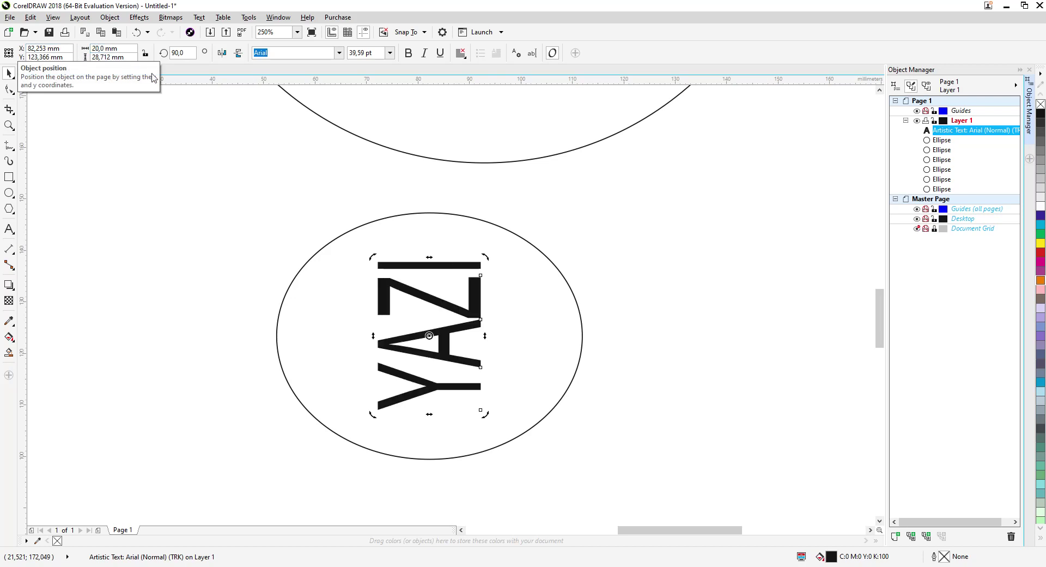
pyautogui.click(121, 56)
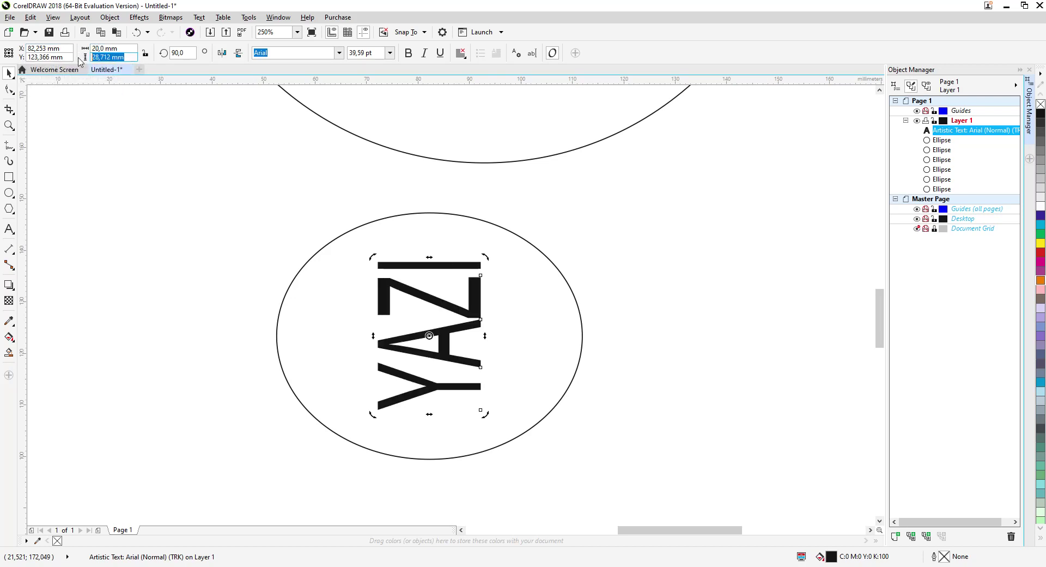
pyautogui.click(129, 48)
pyautogui.click(129, 57)
pyautogui.write('2')
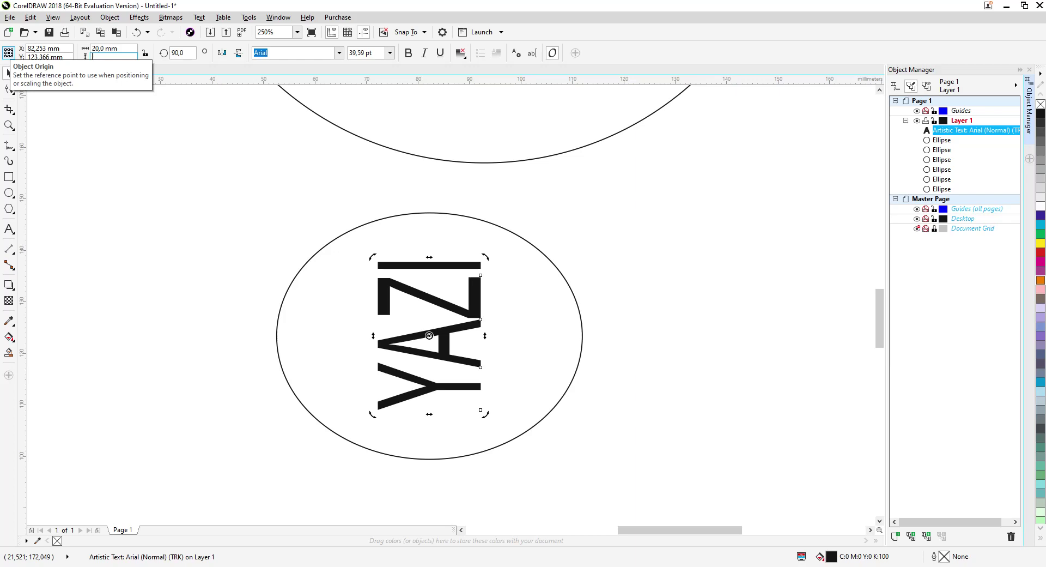
pyautogui.write('5')
pyautogui.press('Return')
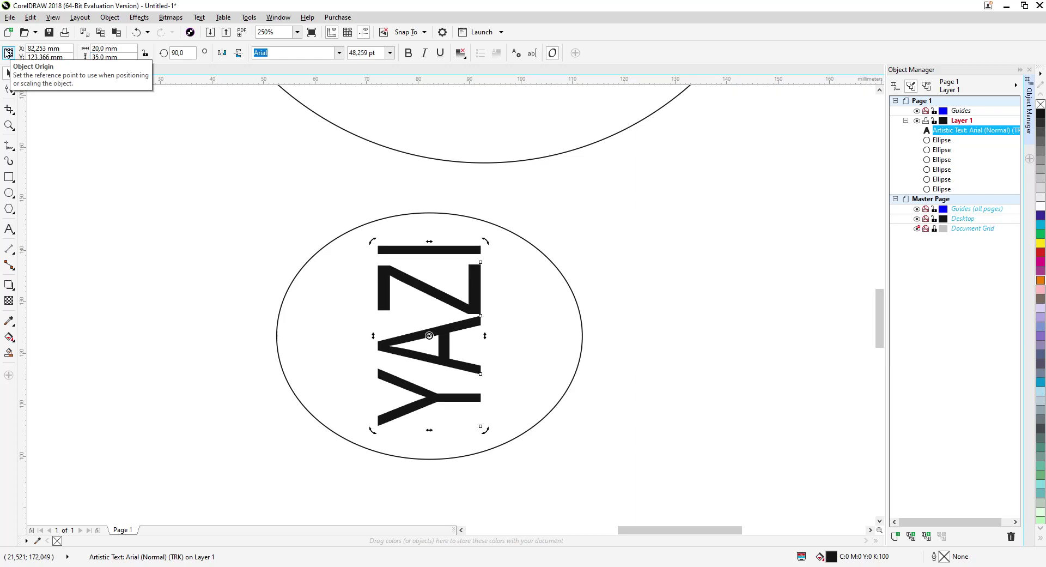
# - Increase the YAZI text's height by 20 mm by entering the calculation 35+20 as its value
pyautogui.click(125, 58)
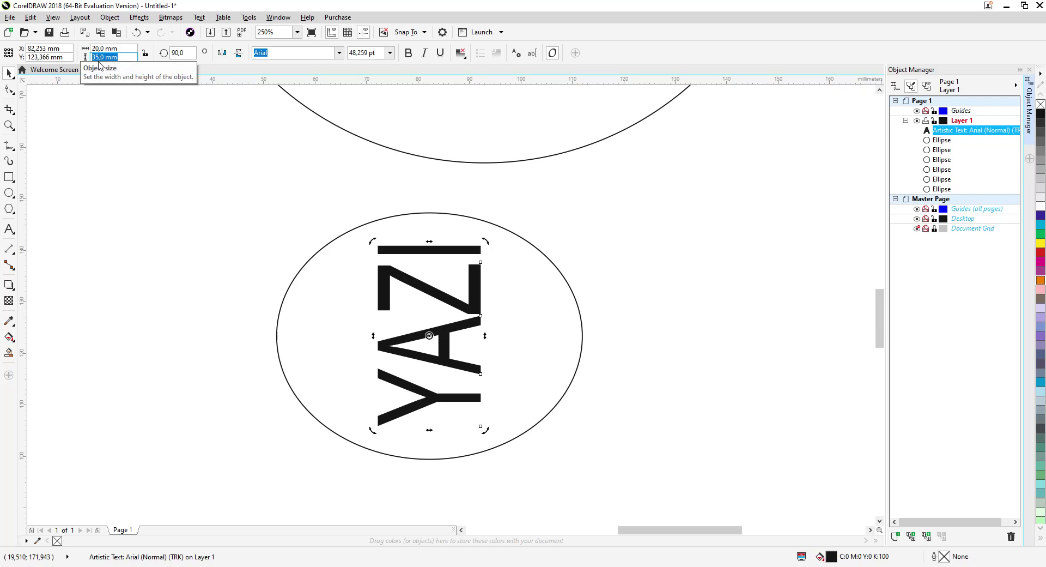
pyautogui.write('35+20')
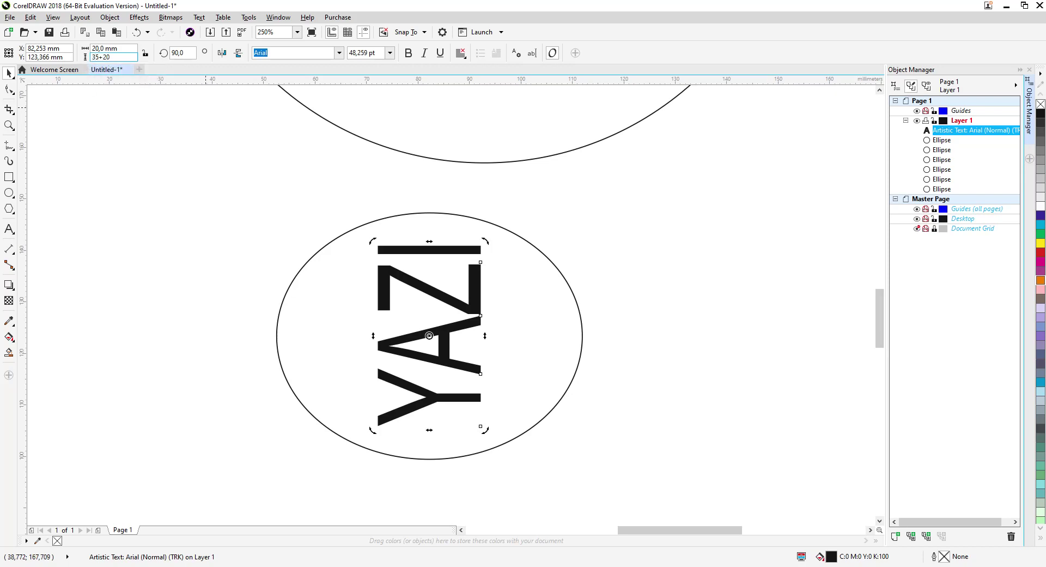
pyautogui.press('Return')
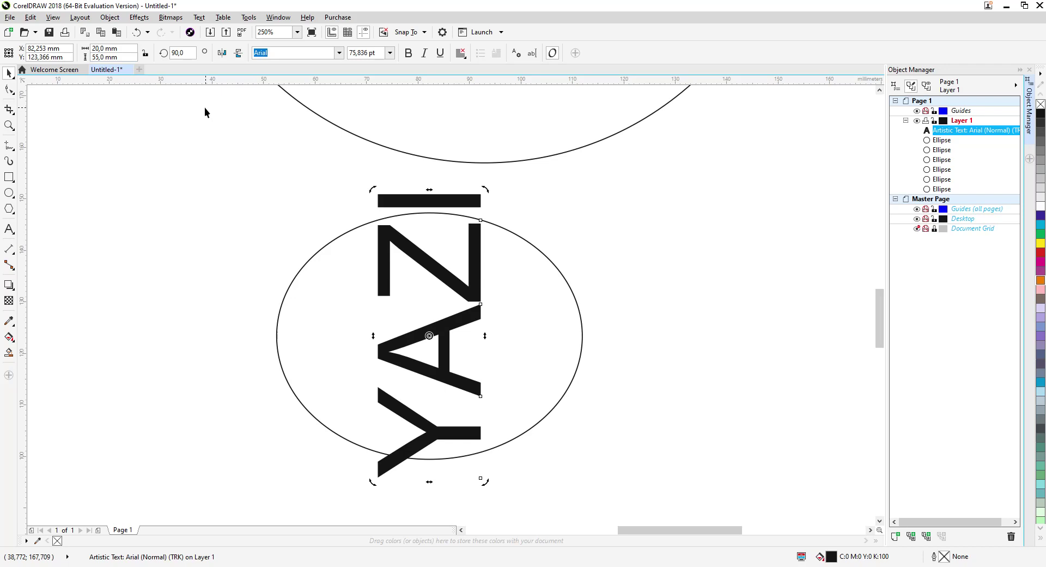
# - Try multiplying the YAZI text's height with the calculation 55*10, and undo the change
pyautogui.moveTo(118, 57); pyautogui.dragTo(91, 57)
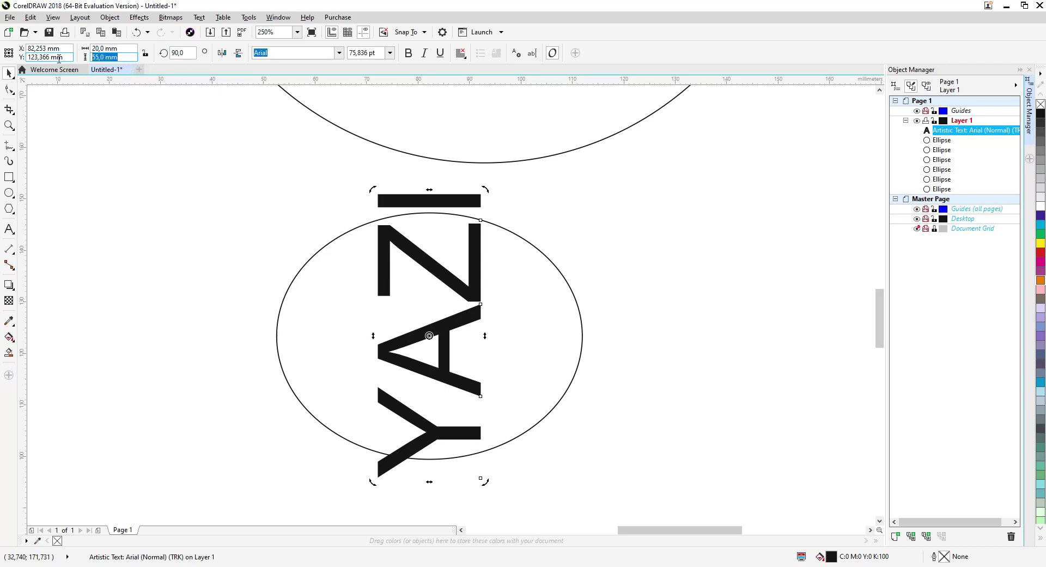
pyautogui.write('55*10')
pyautogui.press('Return')
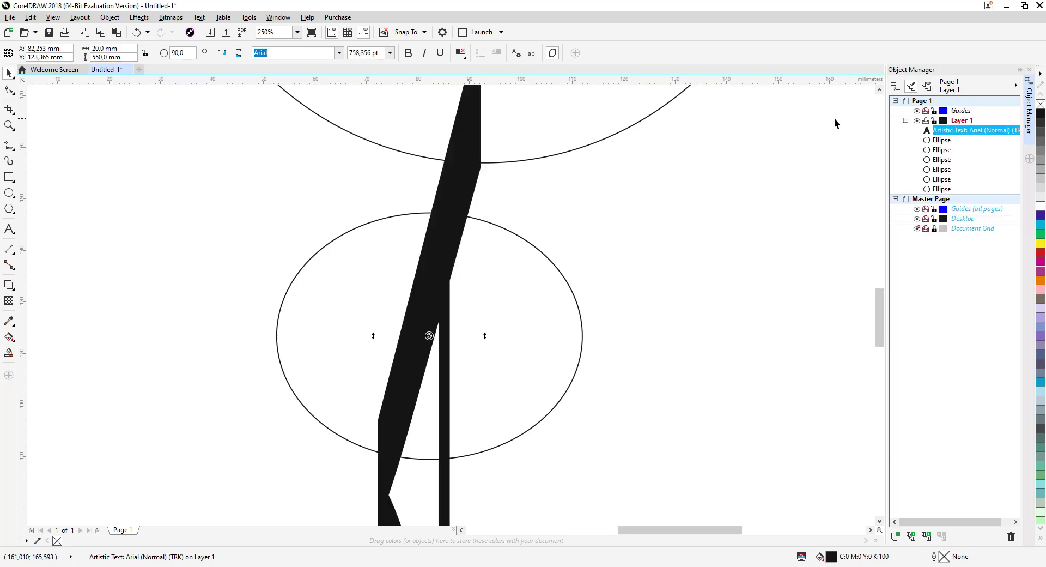
pyautogui.scroll(-5, 344, 243)
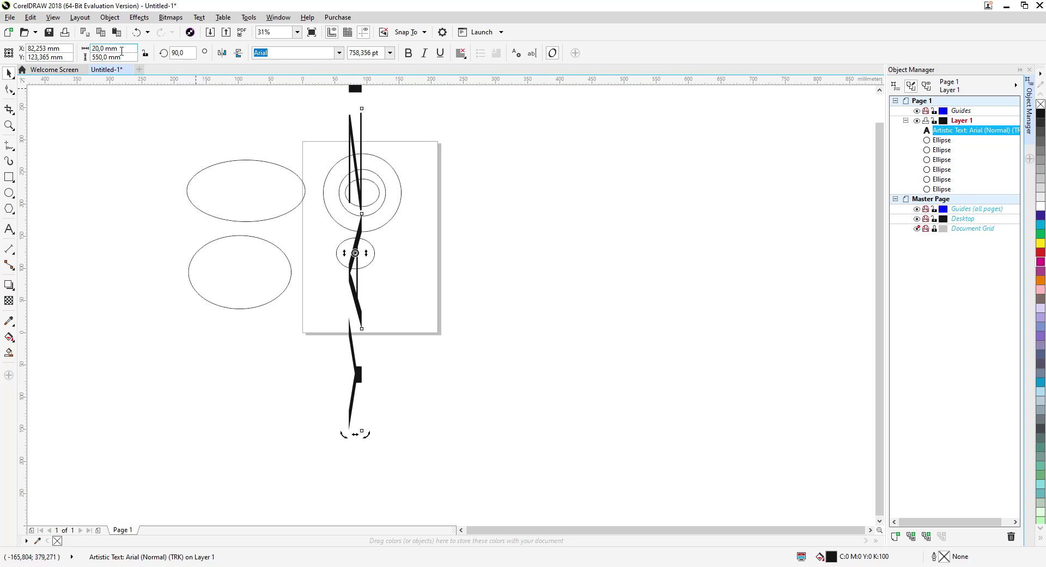
pyautogui.hotkey('ctrl', 'z')
# - Set the height of the lower ellipse outside the page with the calculation 55-25
pyautogui.click(189, 265)
pyautogui.click(112, 57)
pyautogui.write('55-')
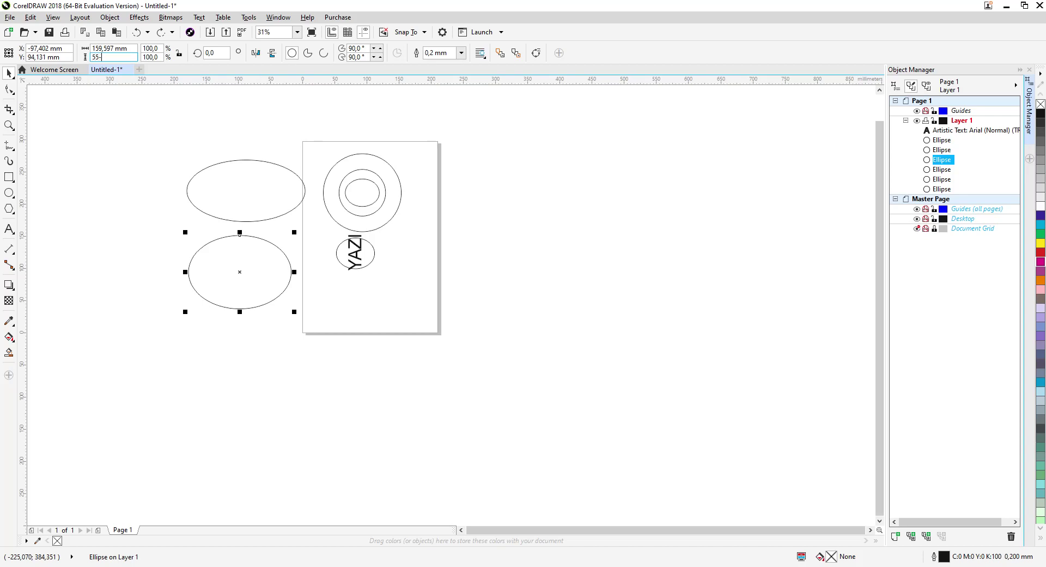
pyautogui.write('25')
pyautogui.press('Return')
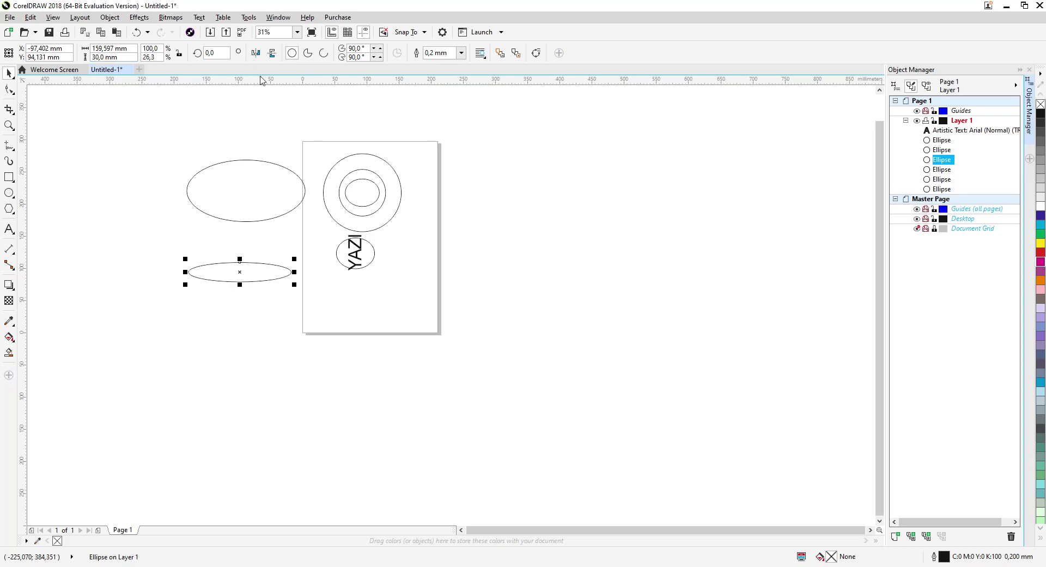